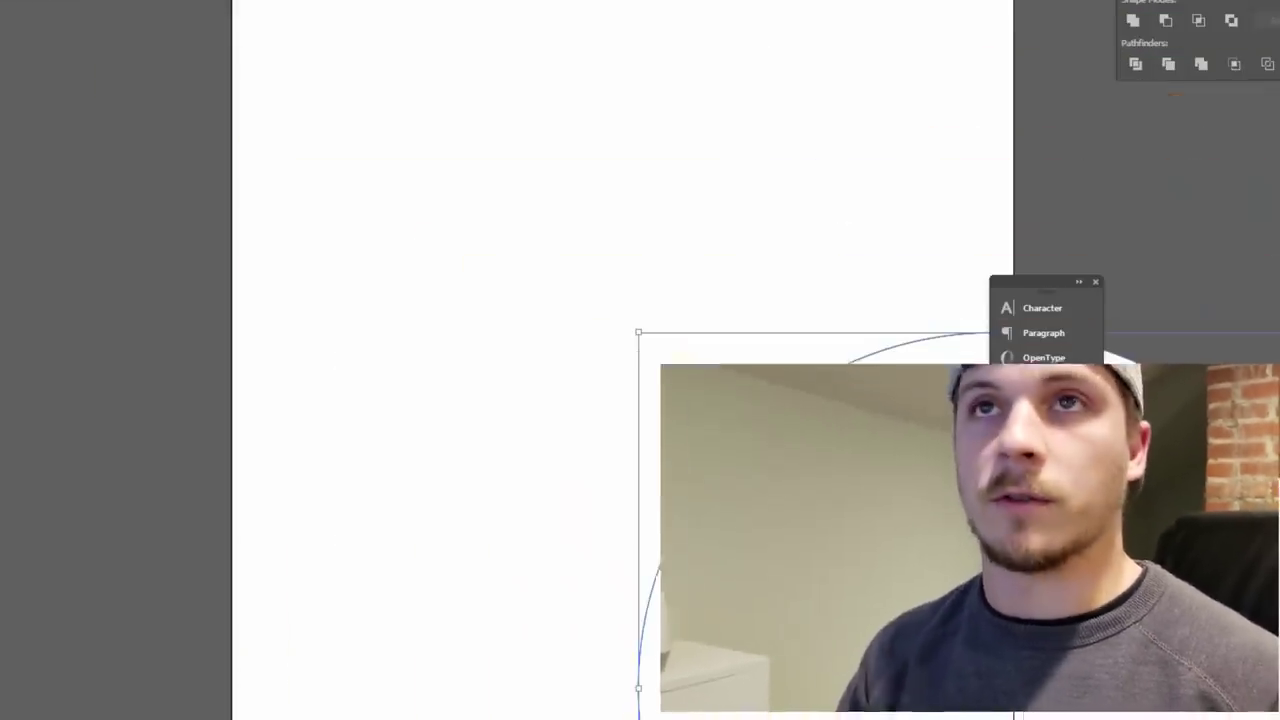
Move the 22.75 in circle so it sits fully within the artboard
drag(589, 264, 424, 127)
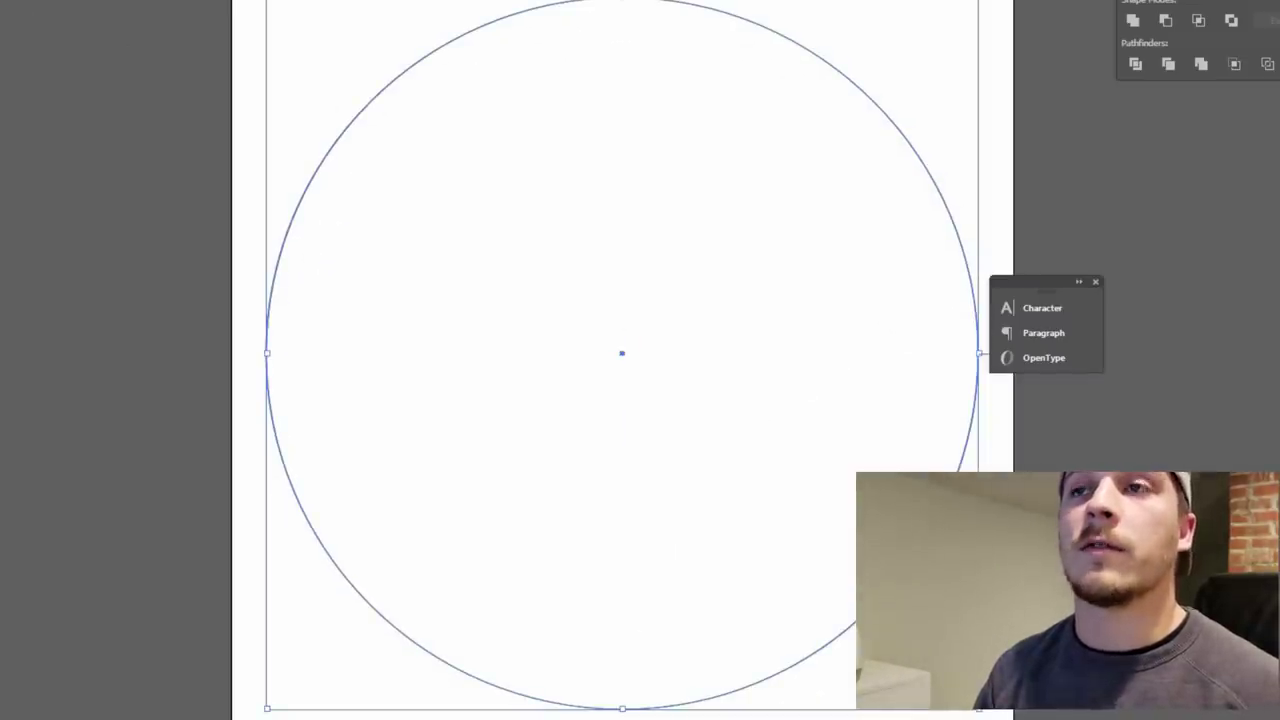
key(alt+f)
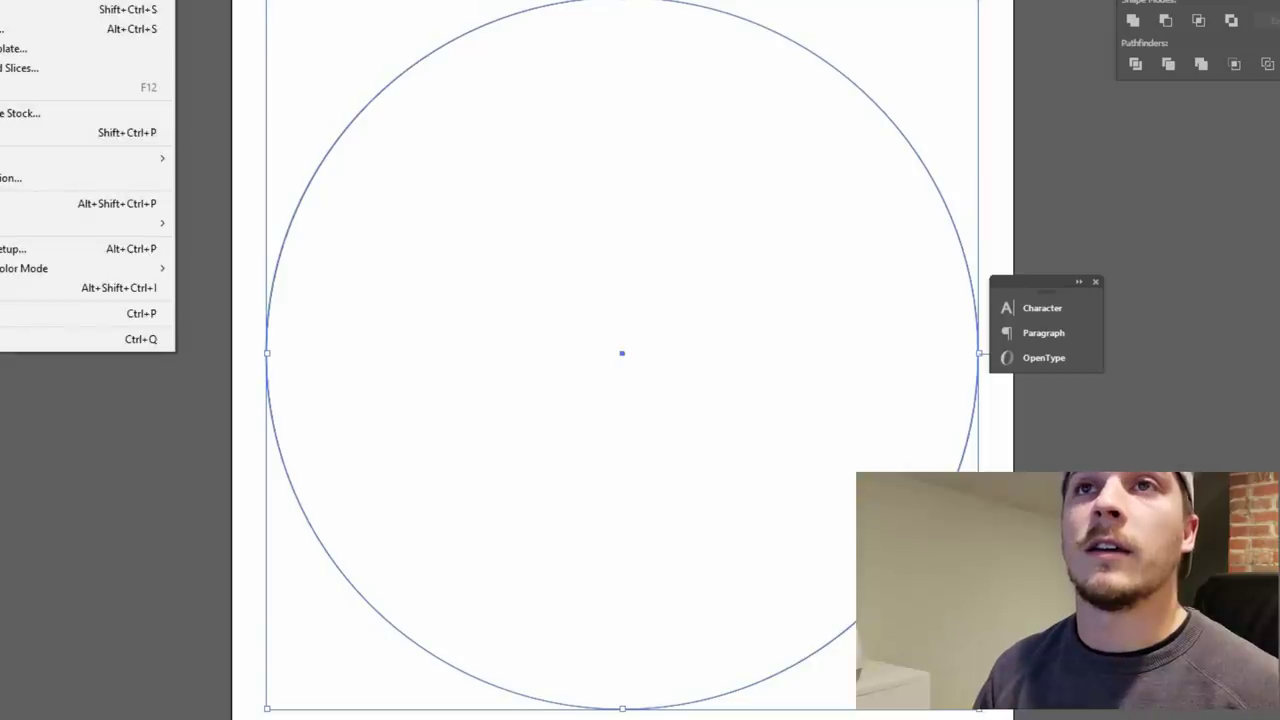
key(Escape)
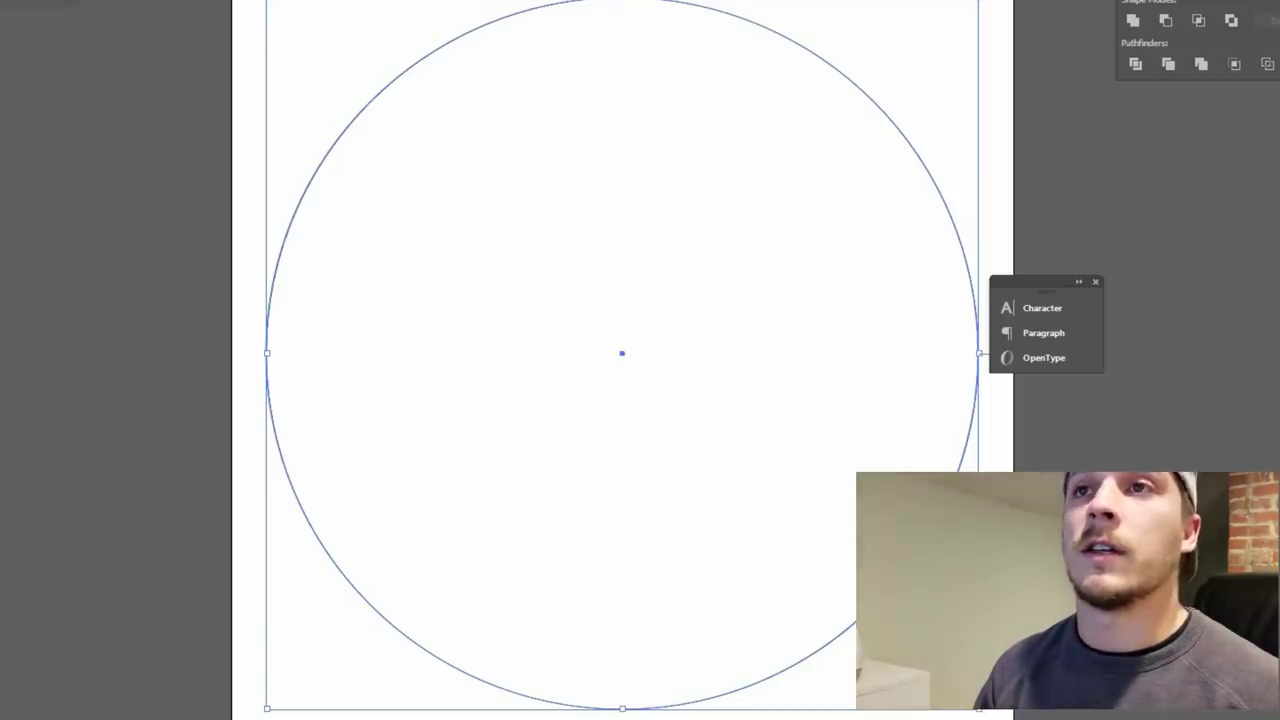
Create a second circle with the Ellipse tool, 20.75 in wide and 20.75 in high
click(549, 204)
click(496, 225)
key(BackSpace)
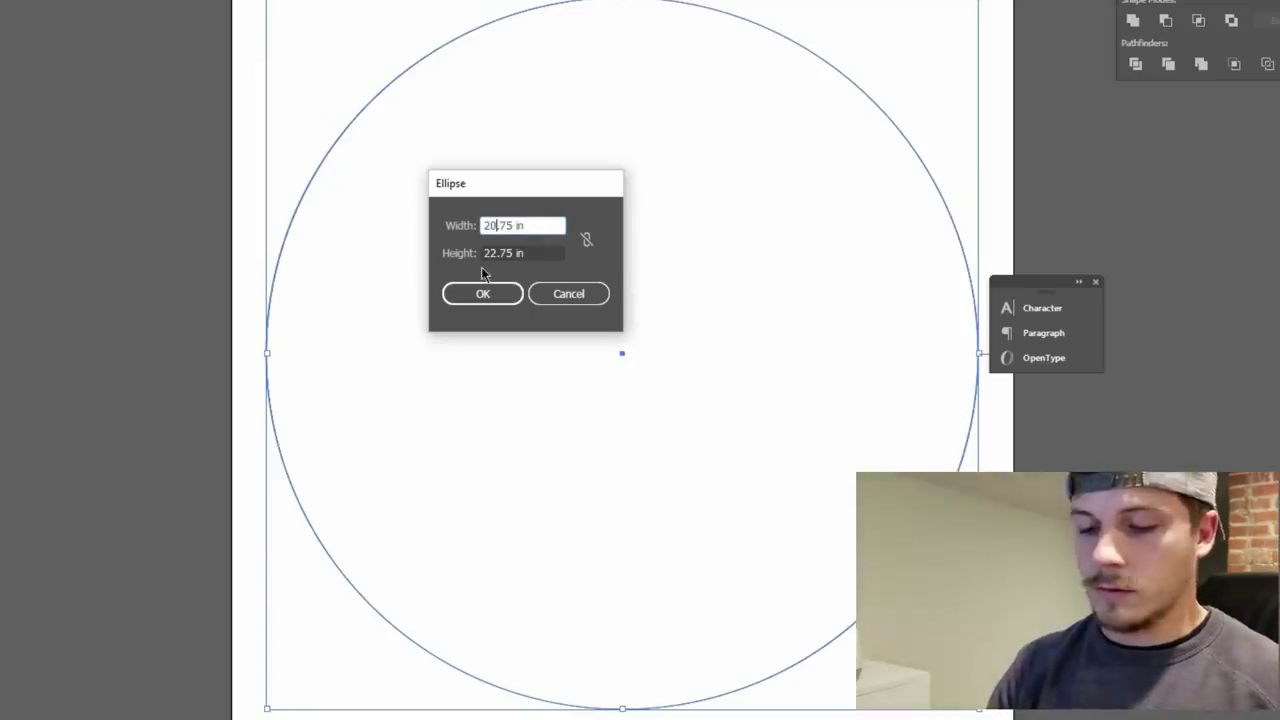
click(496, 252)
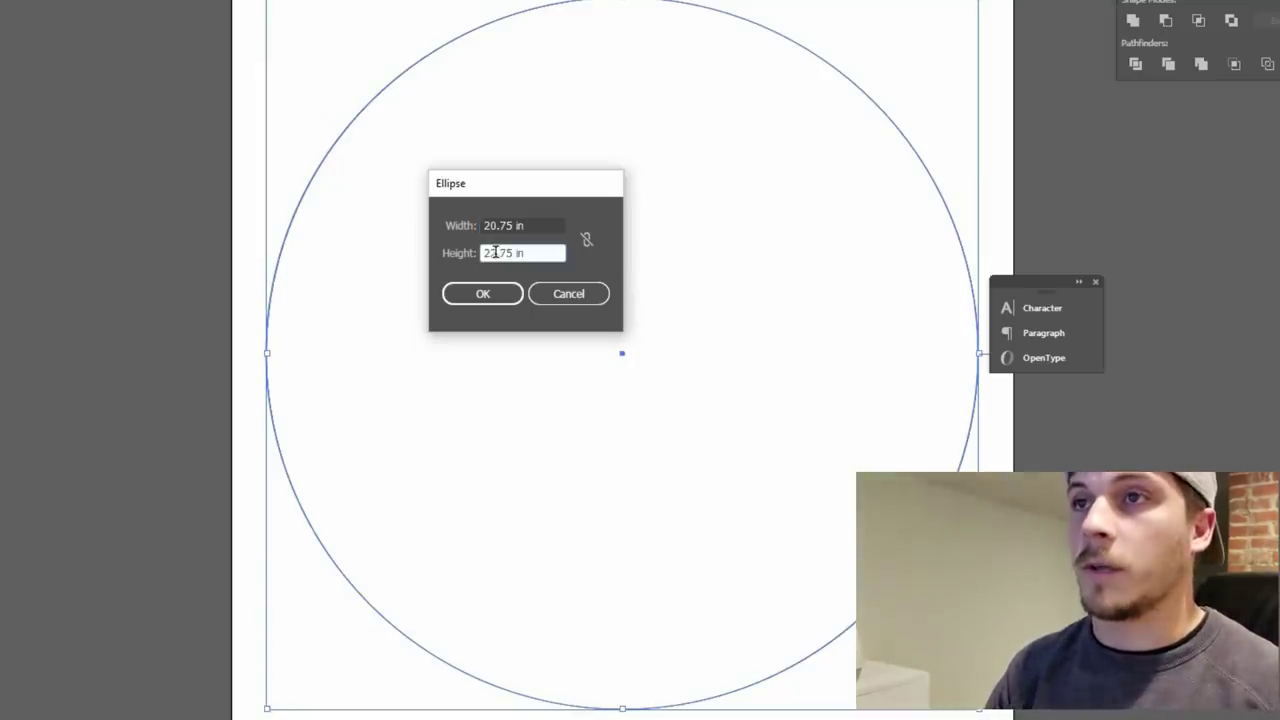
click(481, 289)
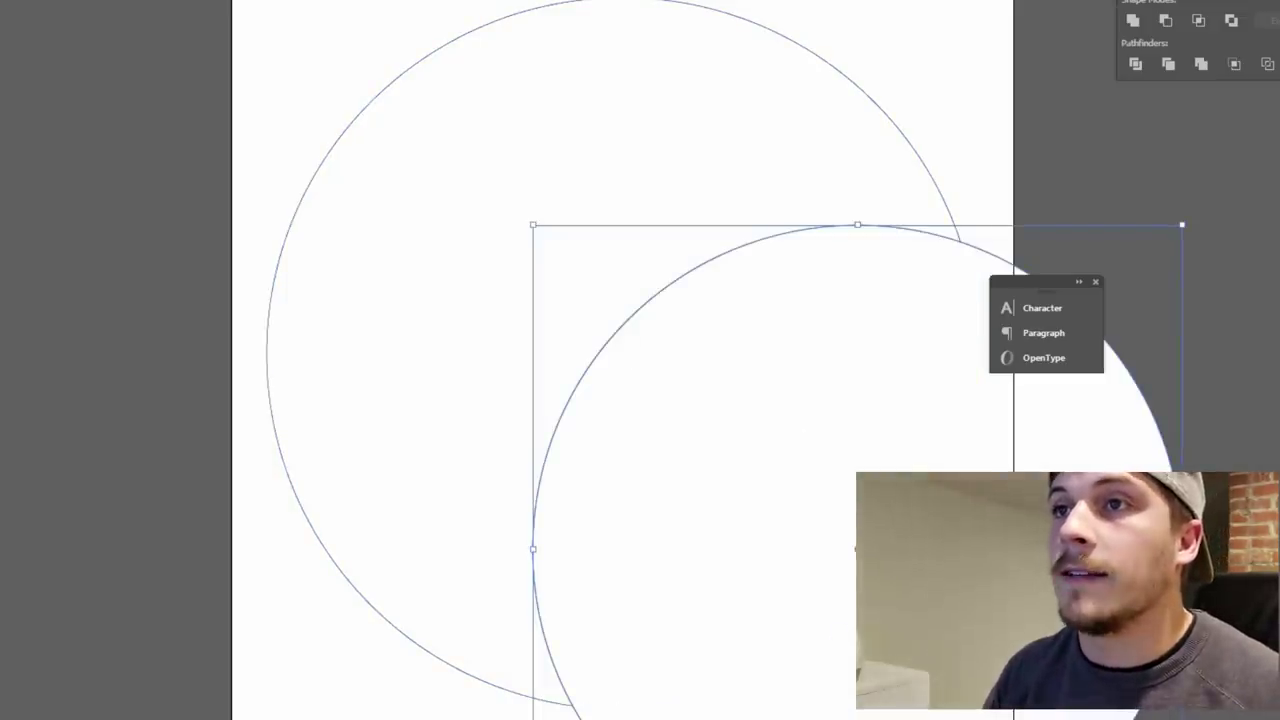
Arrange the two circles concentrically and centre the pair on the artboard
drag(726, 406, 534, 266)
drag(304, 117, 510, 272)
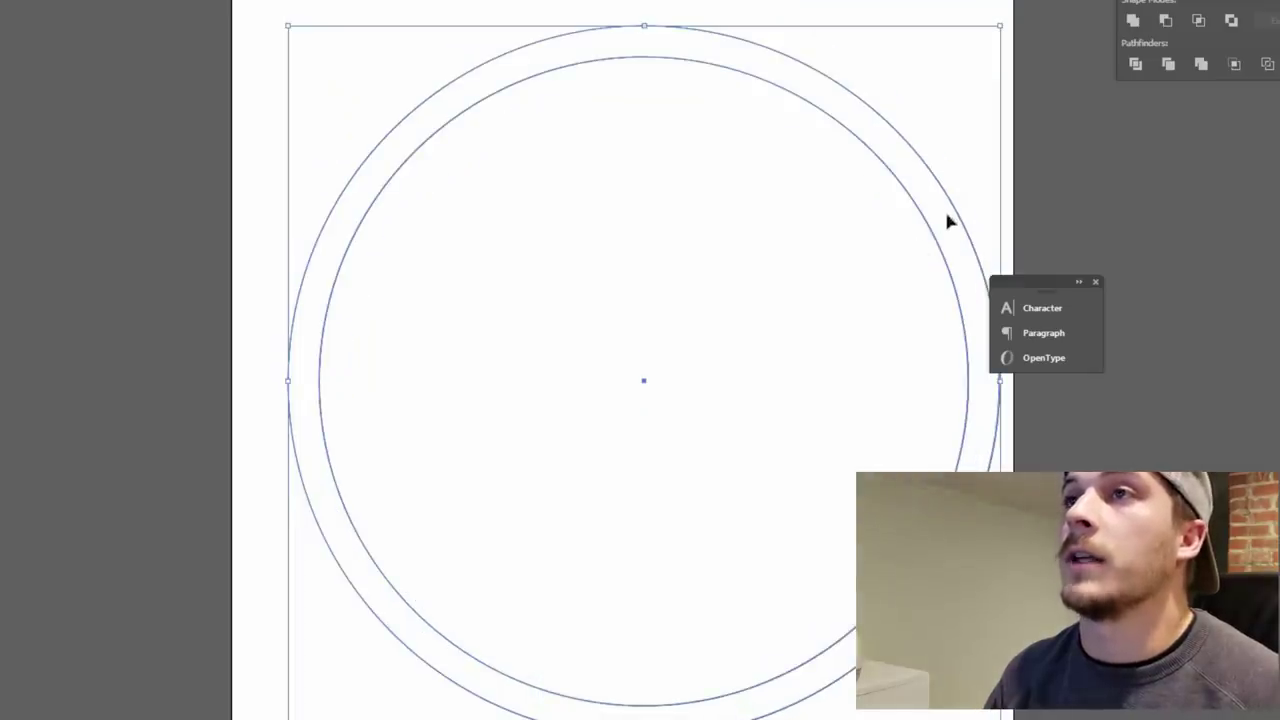
click(890, 467)
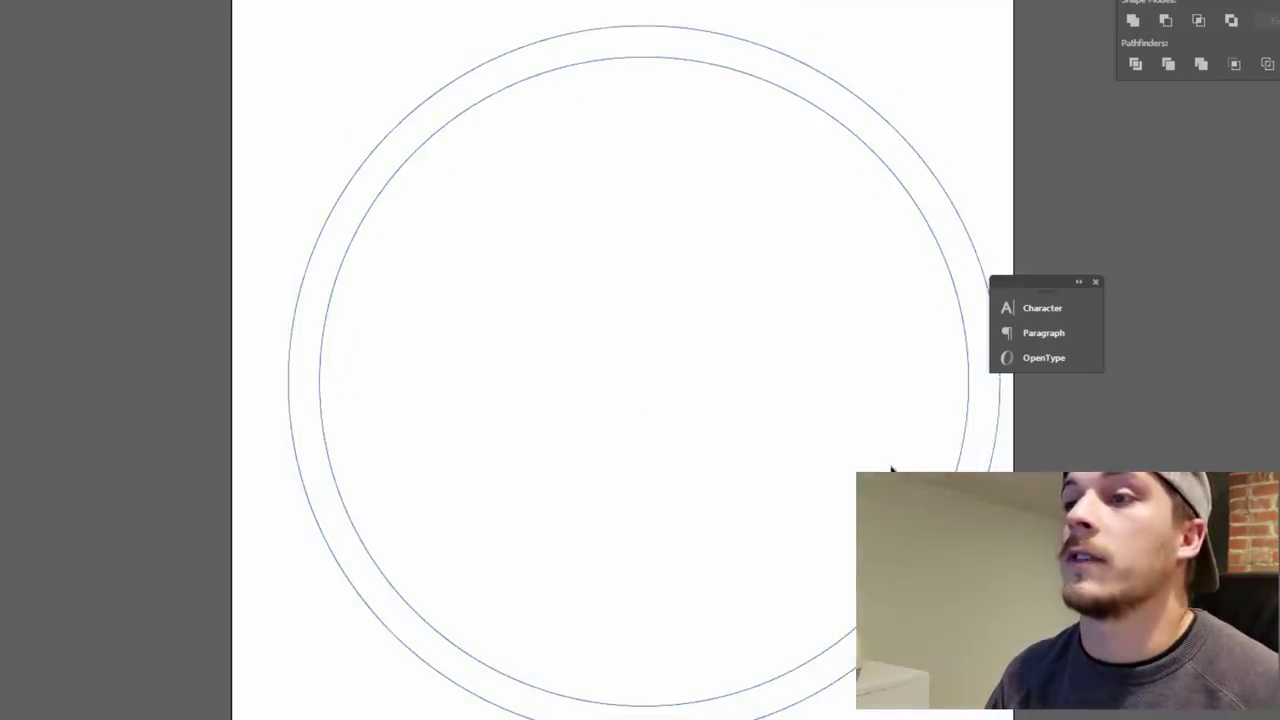
key(ctrl+a)
drag(950, 488, 942, 462)
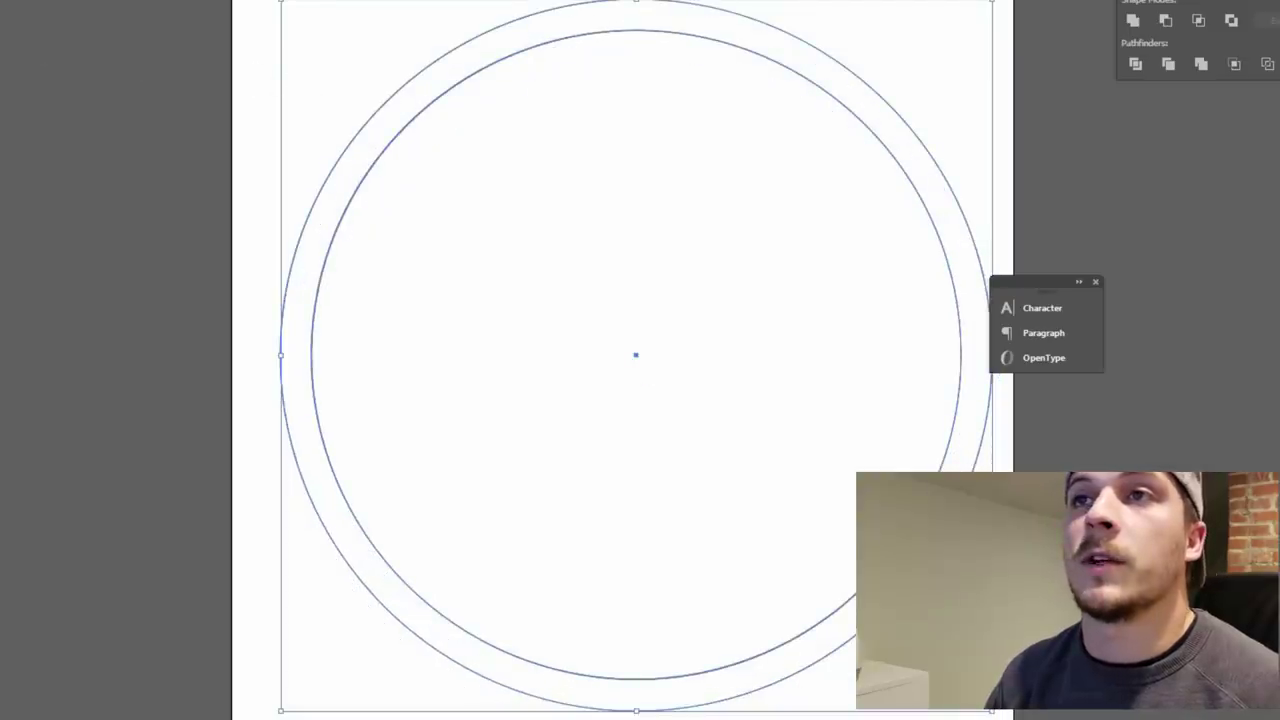
Add the text BUILT along the inner circle near its top with the Type on a Path tool, replacing the placeholder text
drag(2, 2, 20, 37)
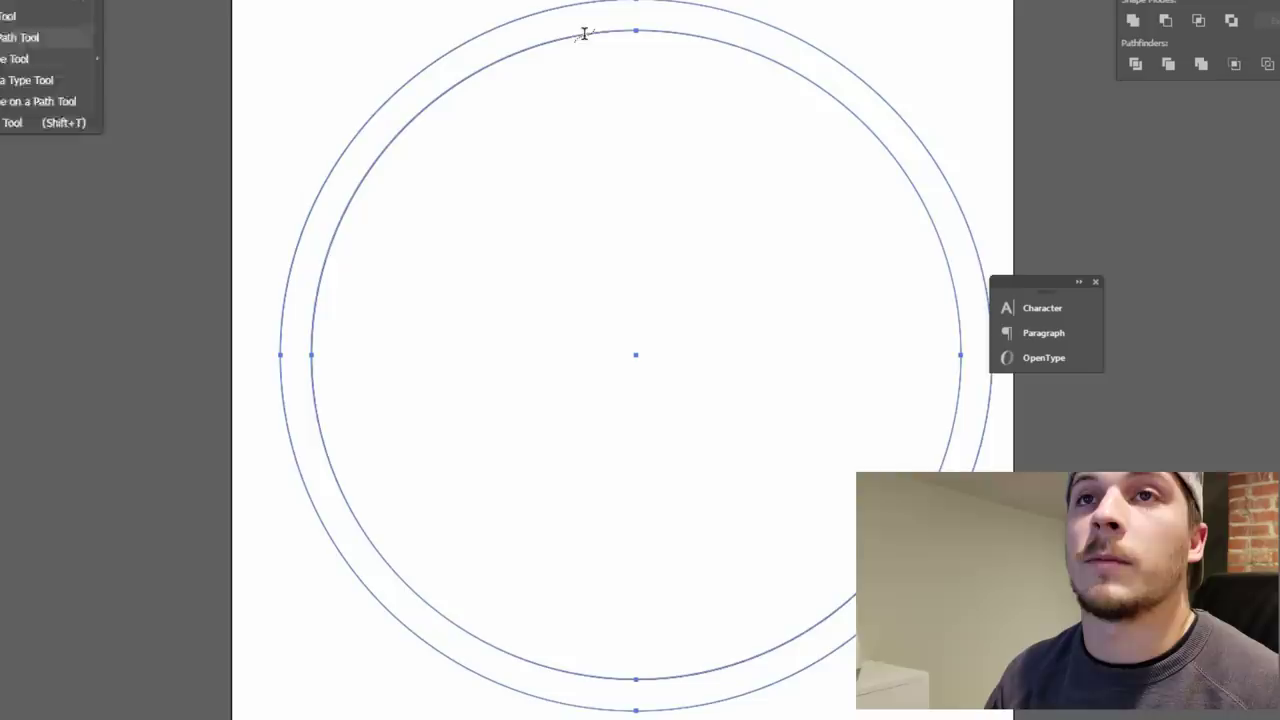
click(594, 32)
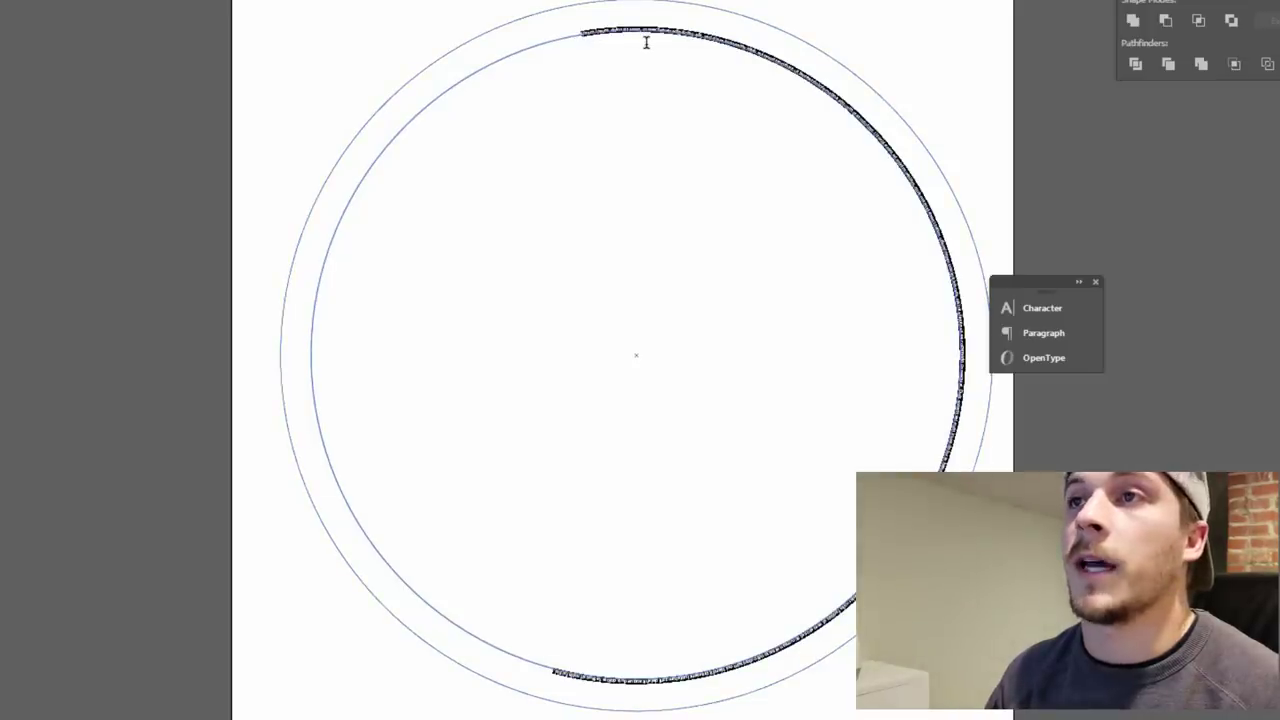
key(BackSpace)
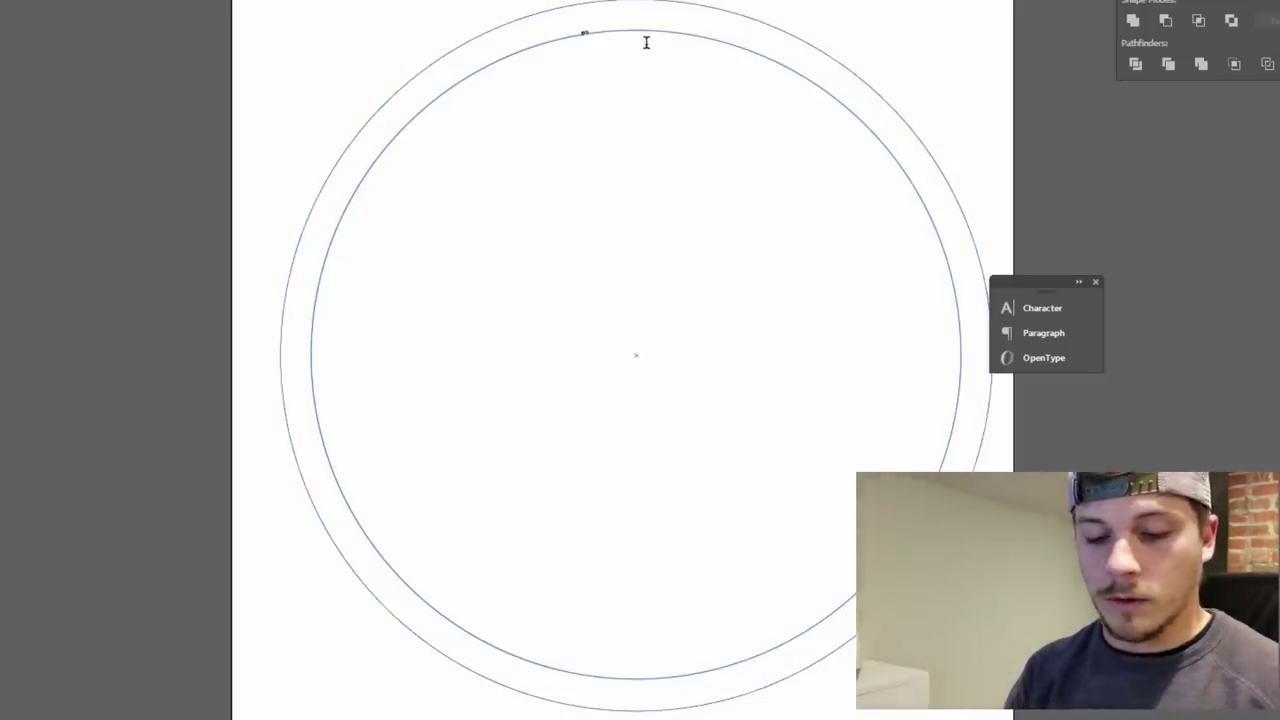
double_click(587, 32)
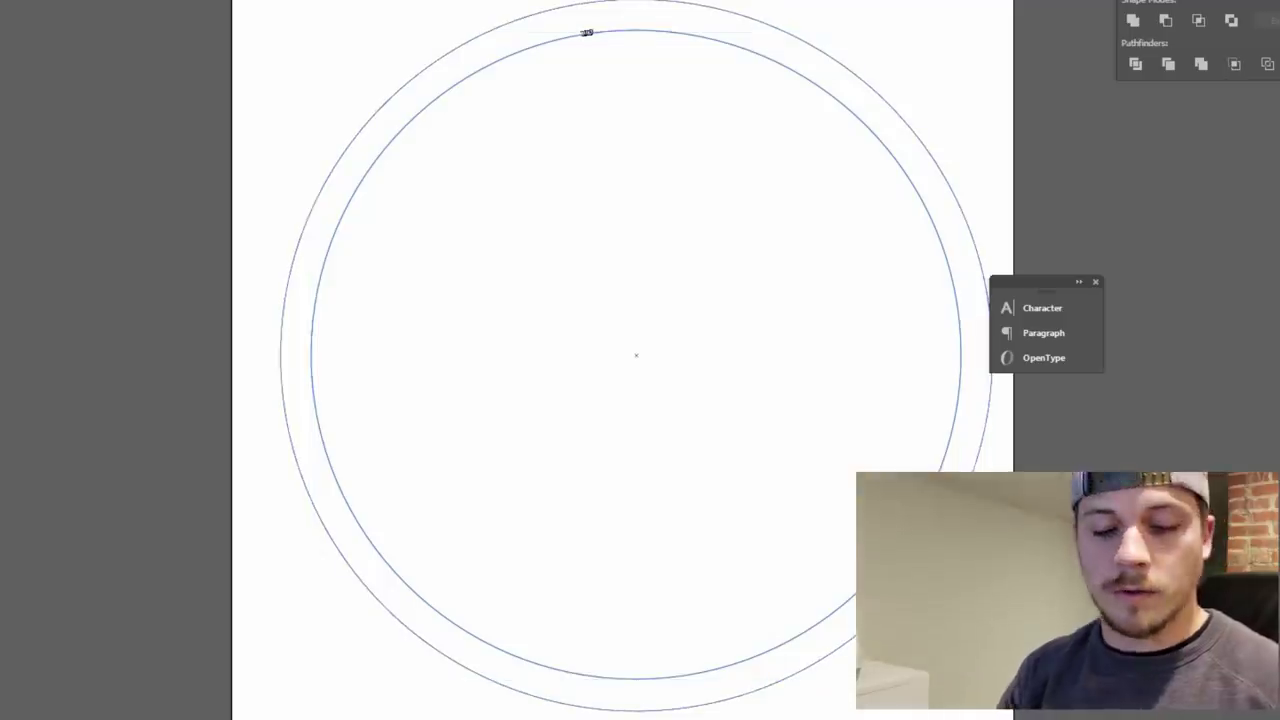
Enlarge the whole word BUILT to fit between the circles and set its font to Rockwell Extra Bold
key(ctrl+a)
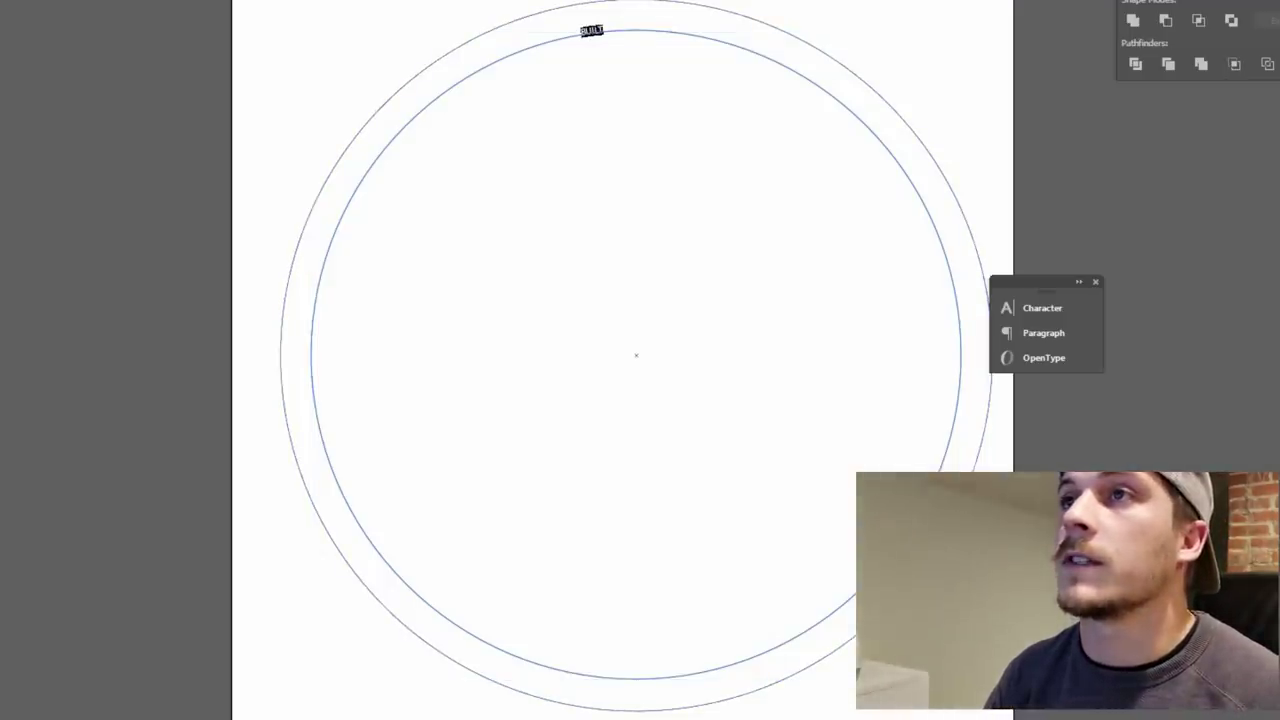
key(ctrl+shift+period)
key(ctrl+shift+period)
key(ctrl+shift+period)
key(ctrl+shift+period)
key(ctrl+shift+period)
key(ctrl+shift+period)
key(ctrl+shift+period)
key(ctrl+shift+period)
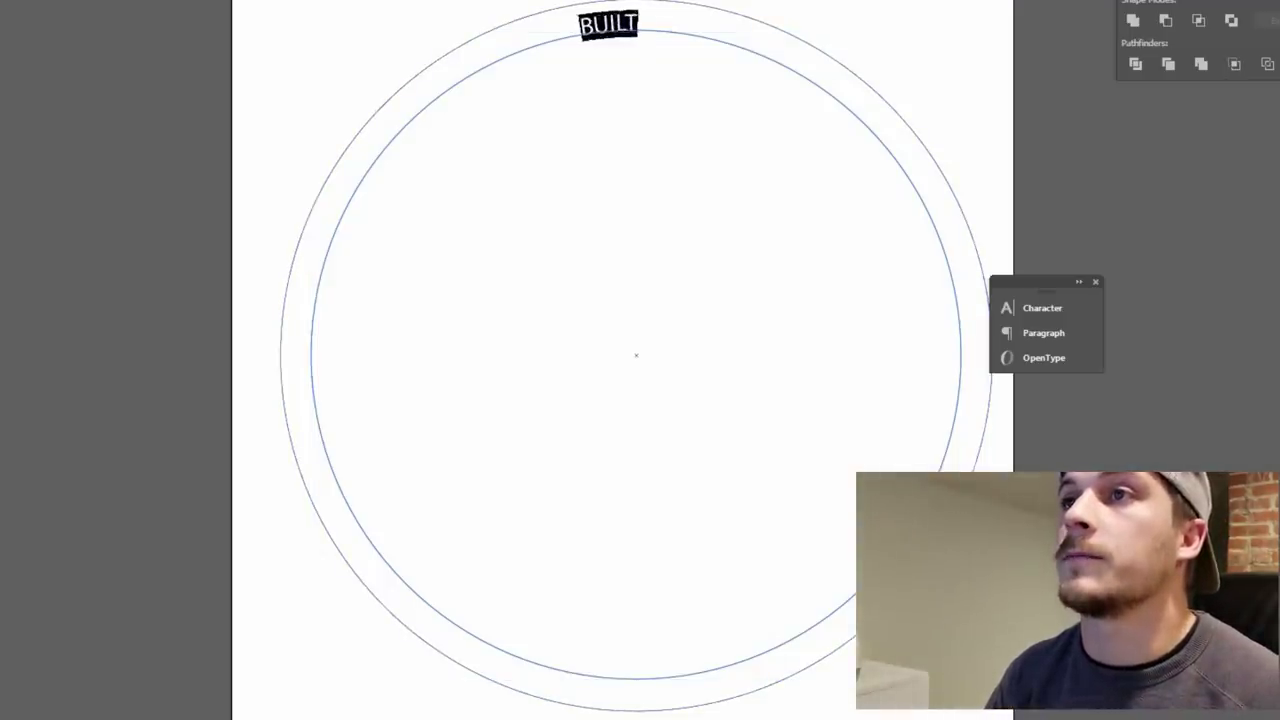
key(ctrl+shift+period)
key(ctrl+shift+period)
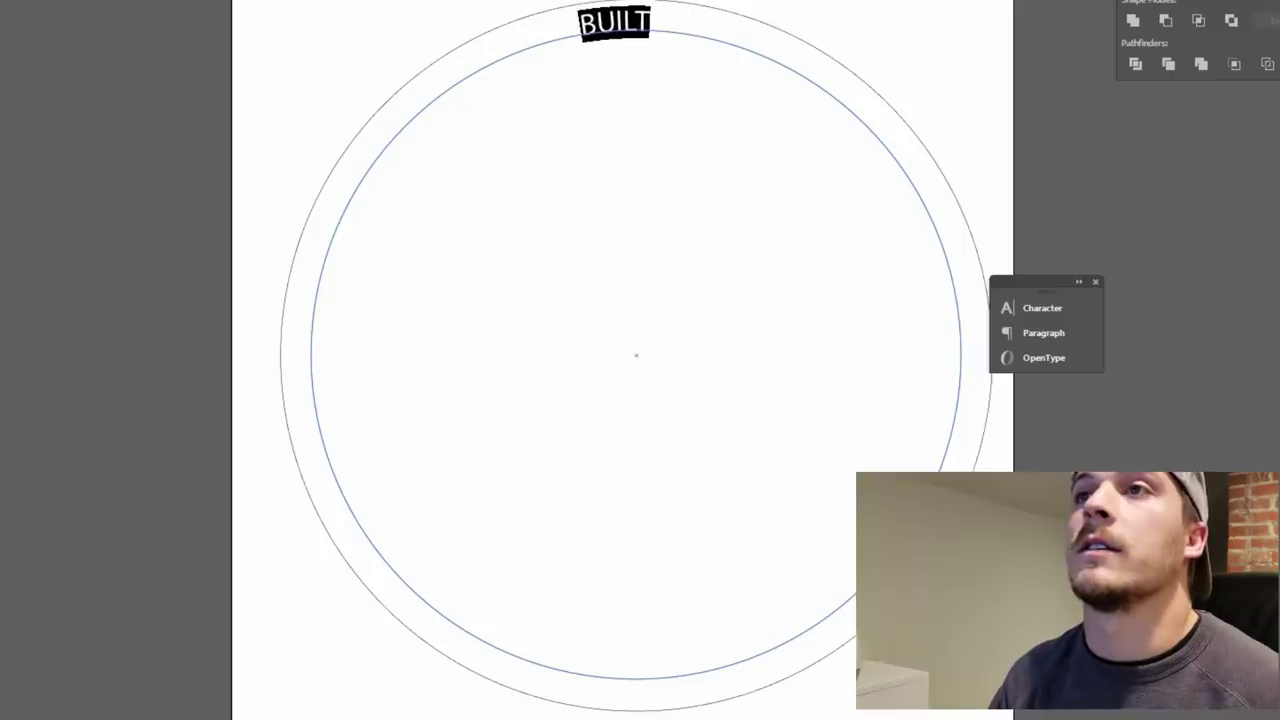
text(rock)
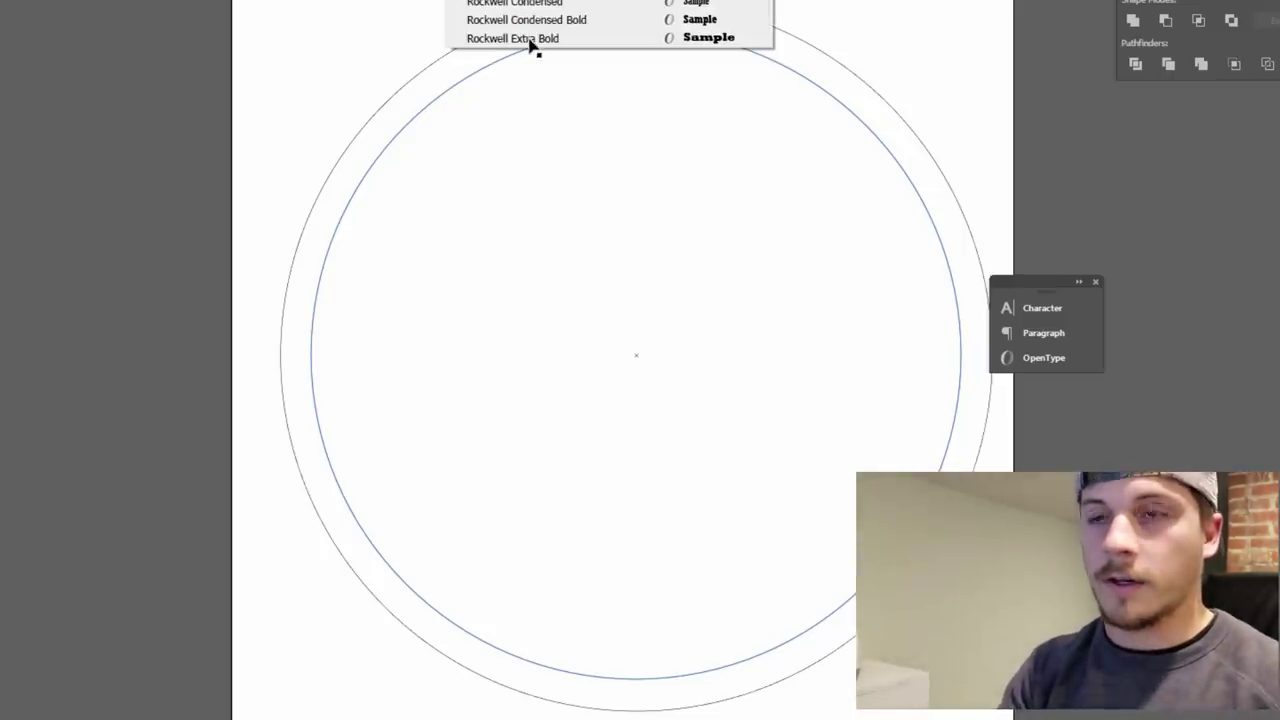
click(530, 42)
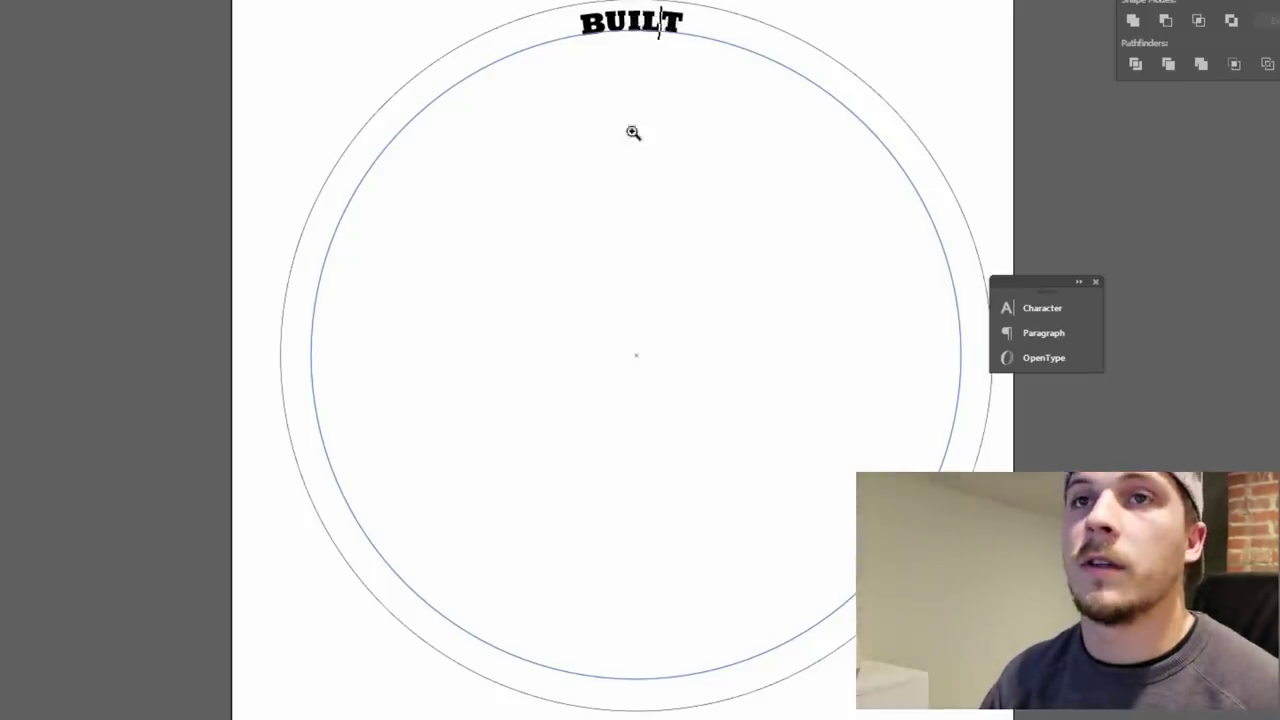
Show the Character settings for the word BUILT and set its tracking to -35
ctrl+click(641, 34)
ctrl+click(541, 366)
ctrl+click(663, 358)
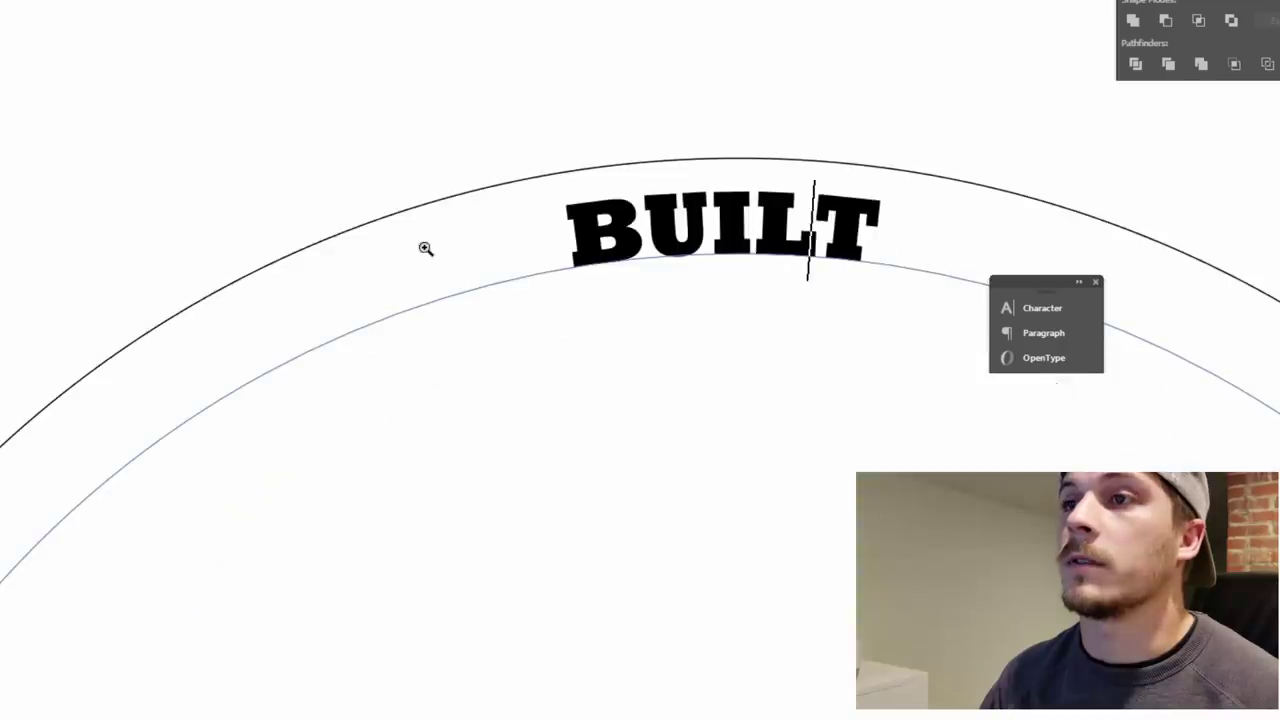
ctrl+click(666, 212)
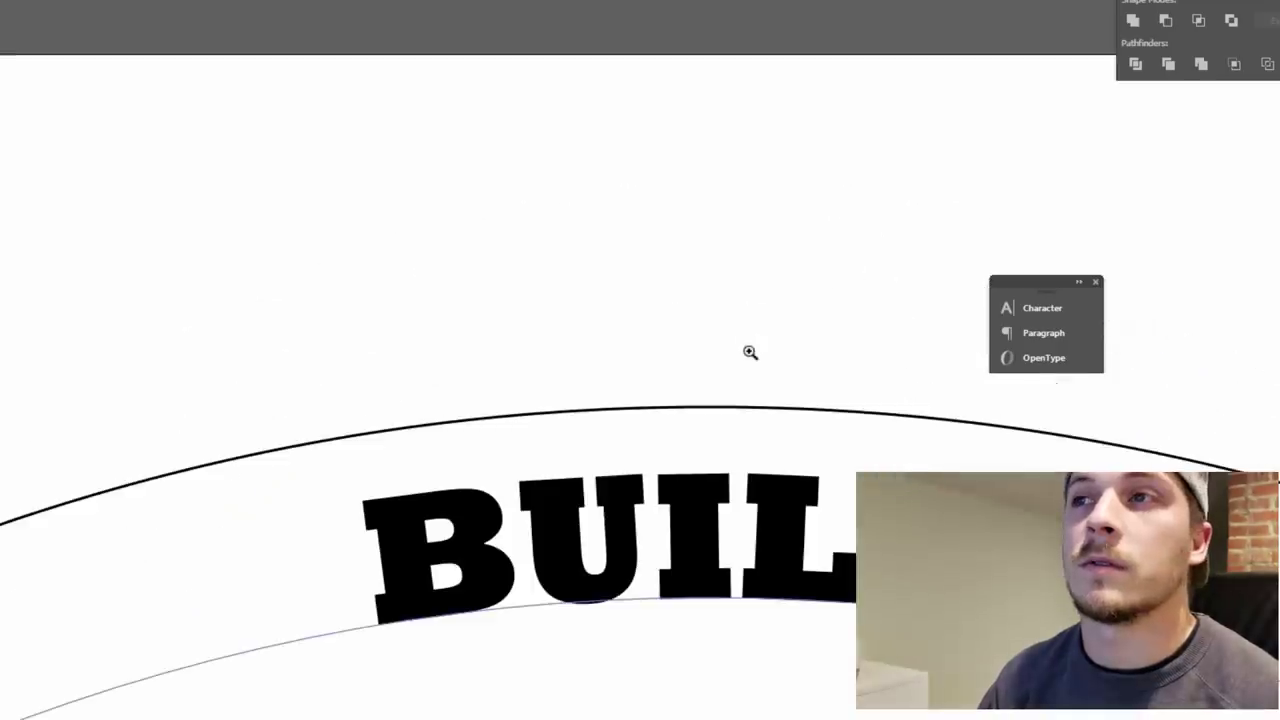
scroll(117, 249, down, 4)
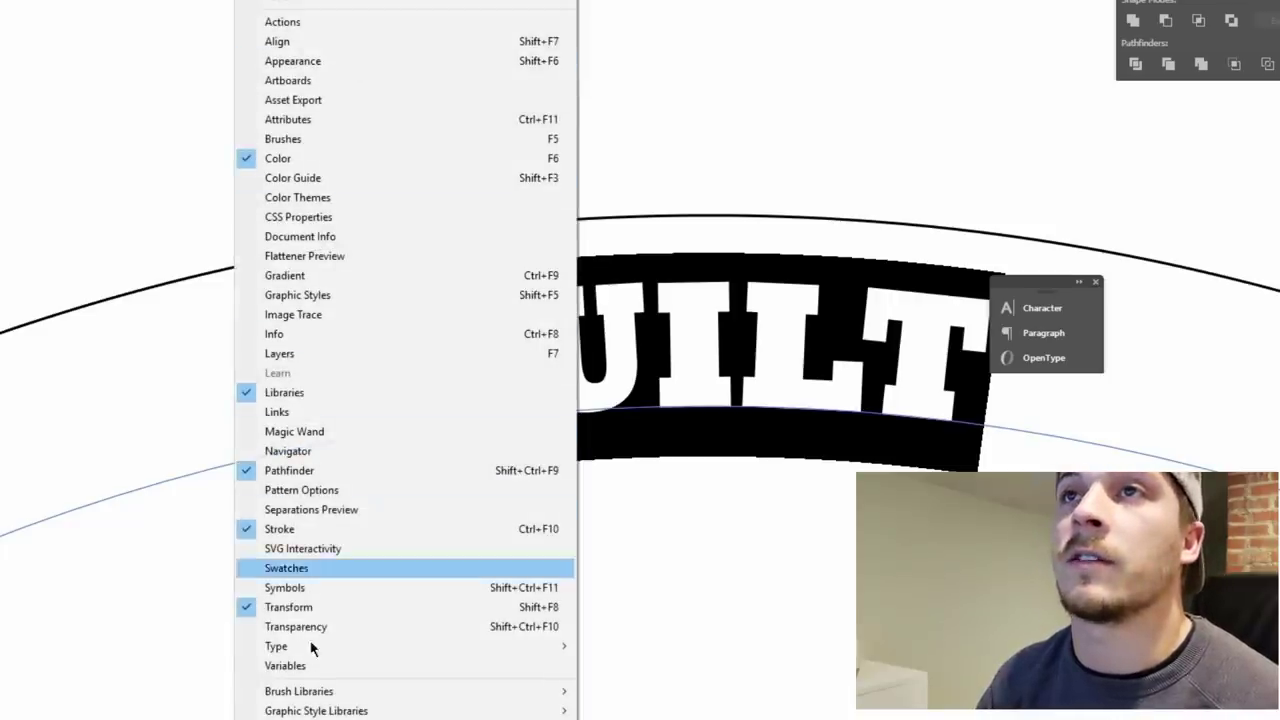
click(640, 646)
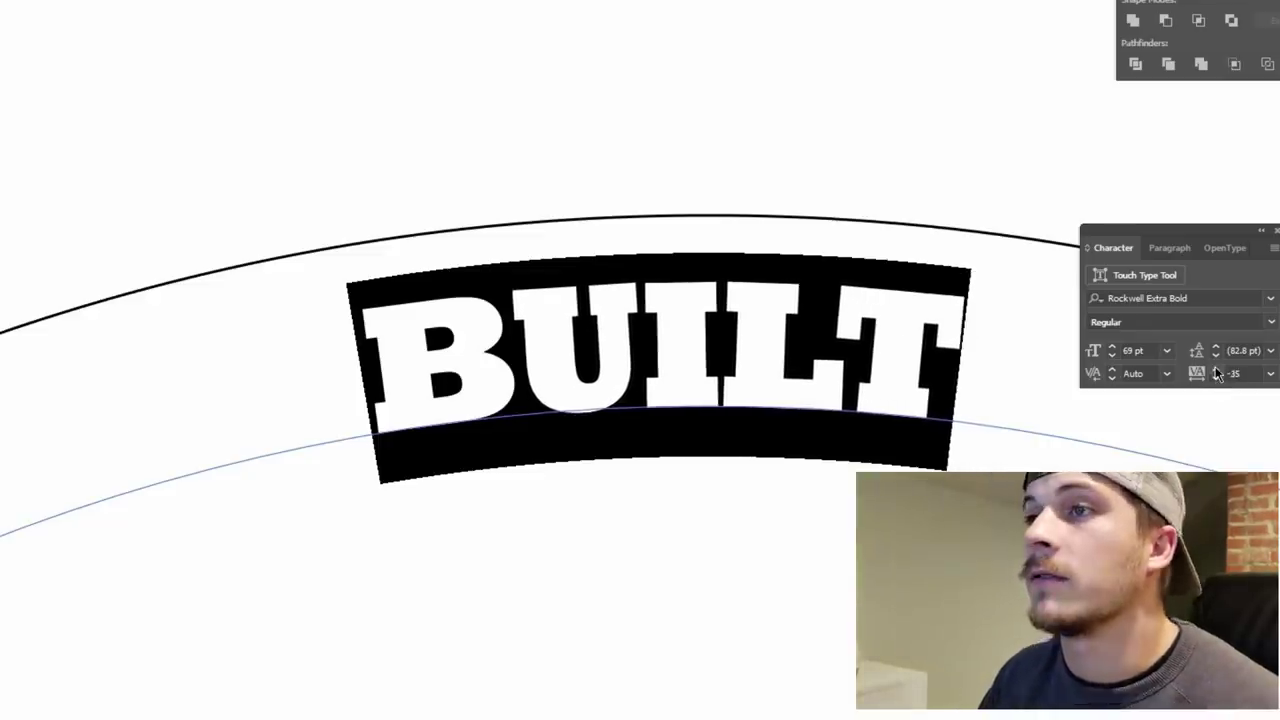
Tighten the tracking of the last letters of BUILT, enlarge the word to 103 pt, and finish editing the text
click(400, 363)
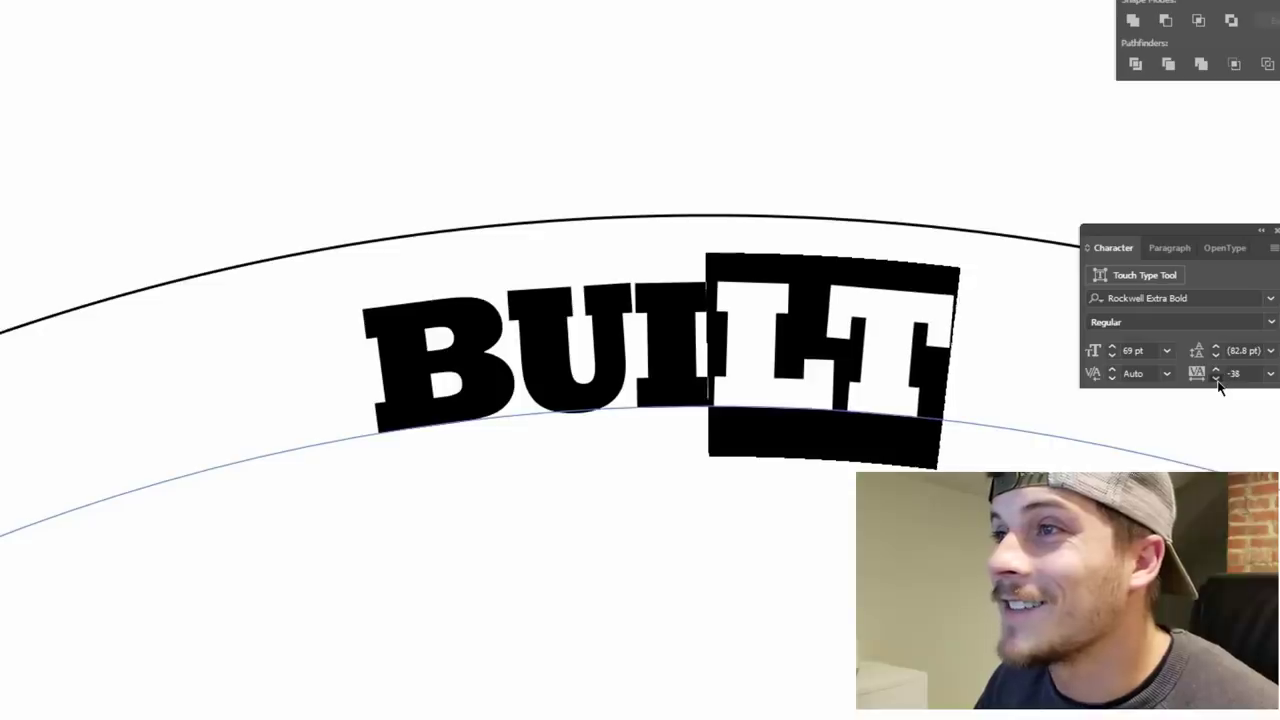
click(1216, 379)
click(1216, 379)
click(1216, 379)
click(935, 380)
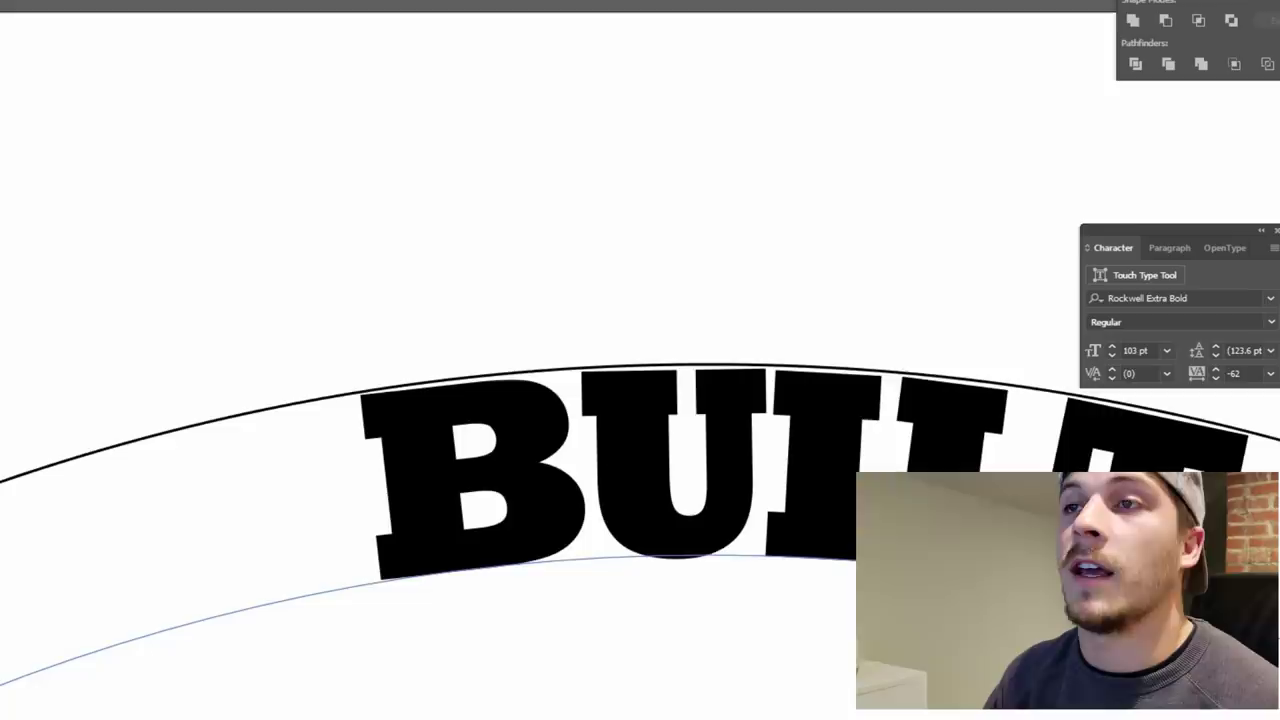
key(Escape)
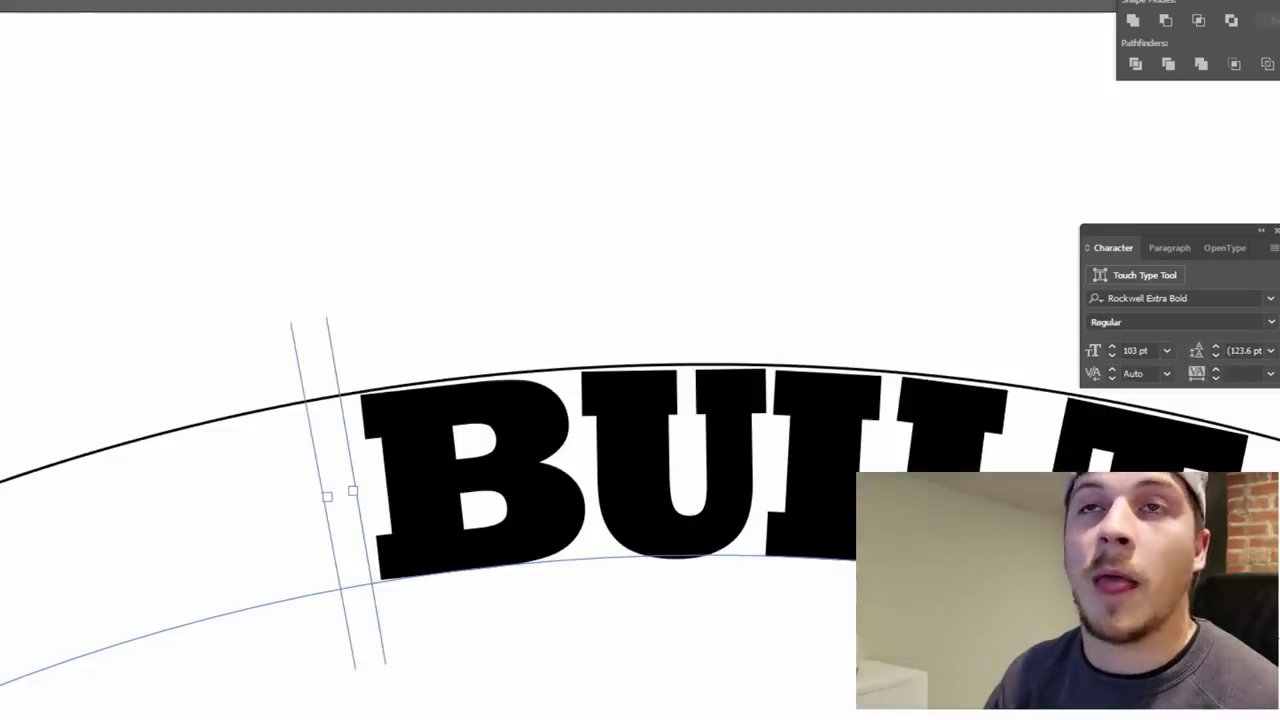
Draw a black hexagon above the BUILT lettering with the Polygon tool and deselect it
click(2, 16)
click(28, 85)
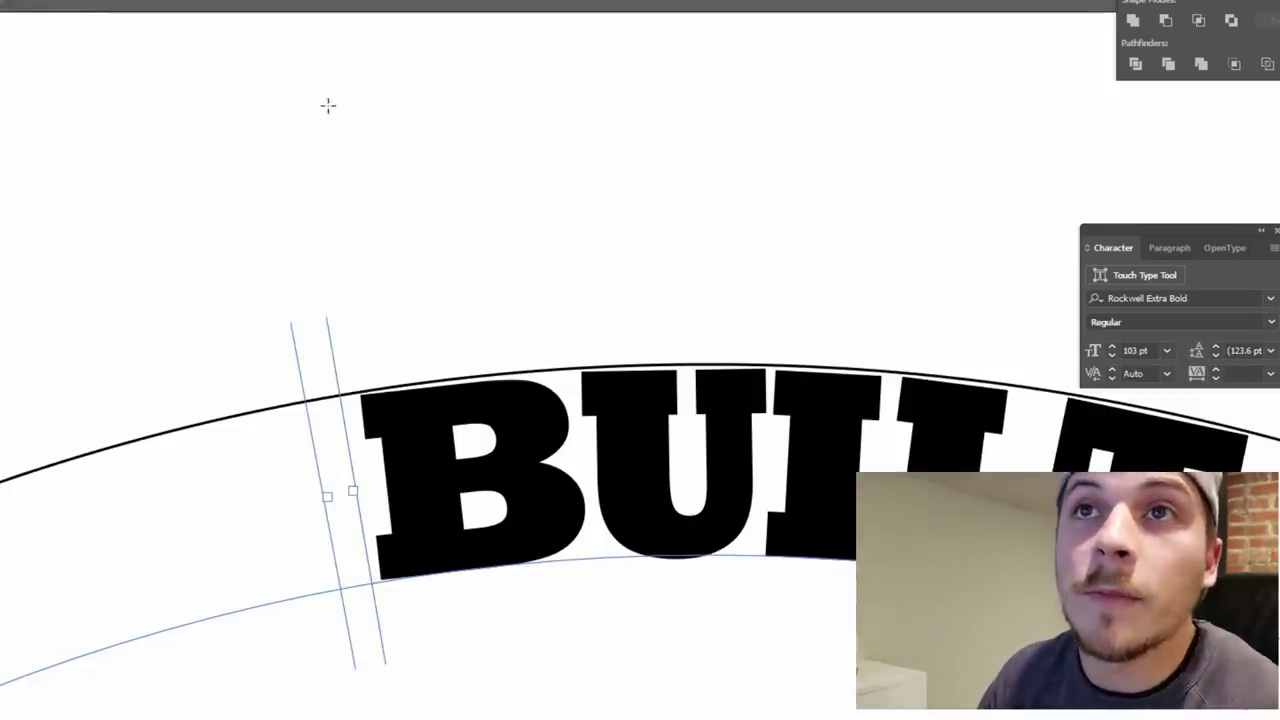
drag(327, 105, 406, 219)
key(v)
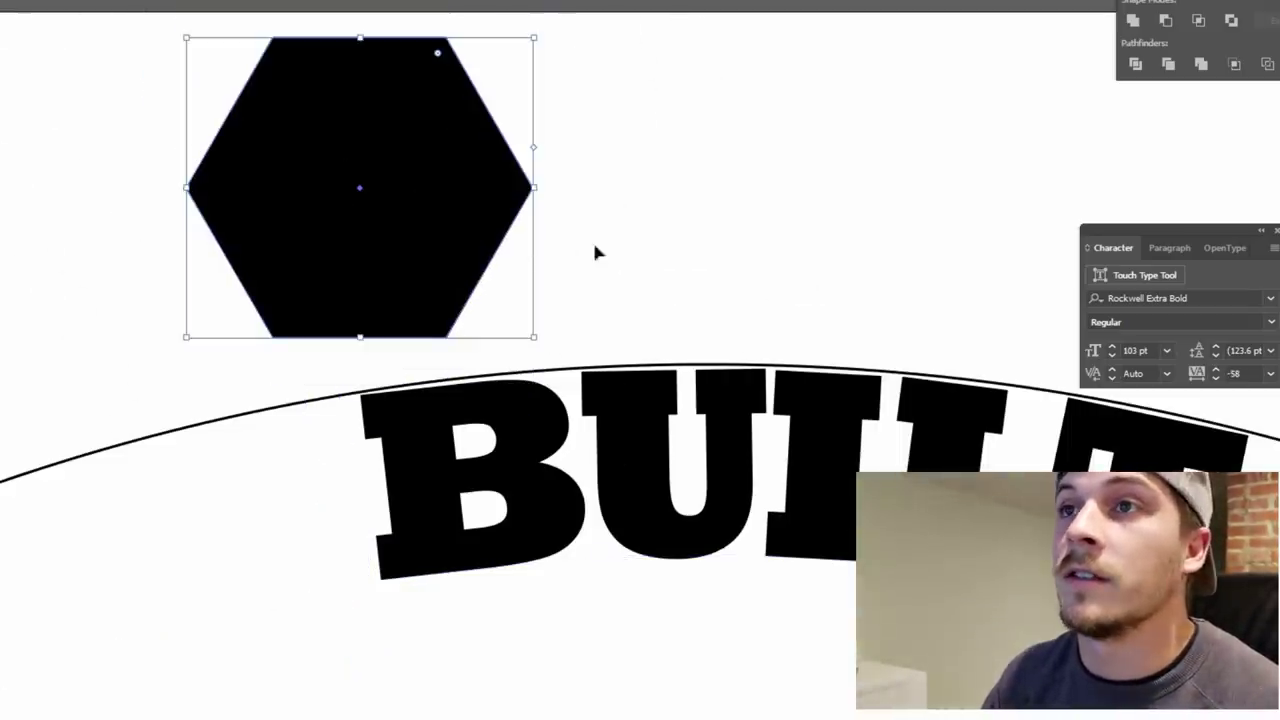
key(ctrl+shift+a)
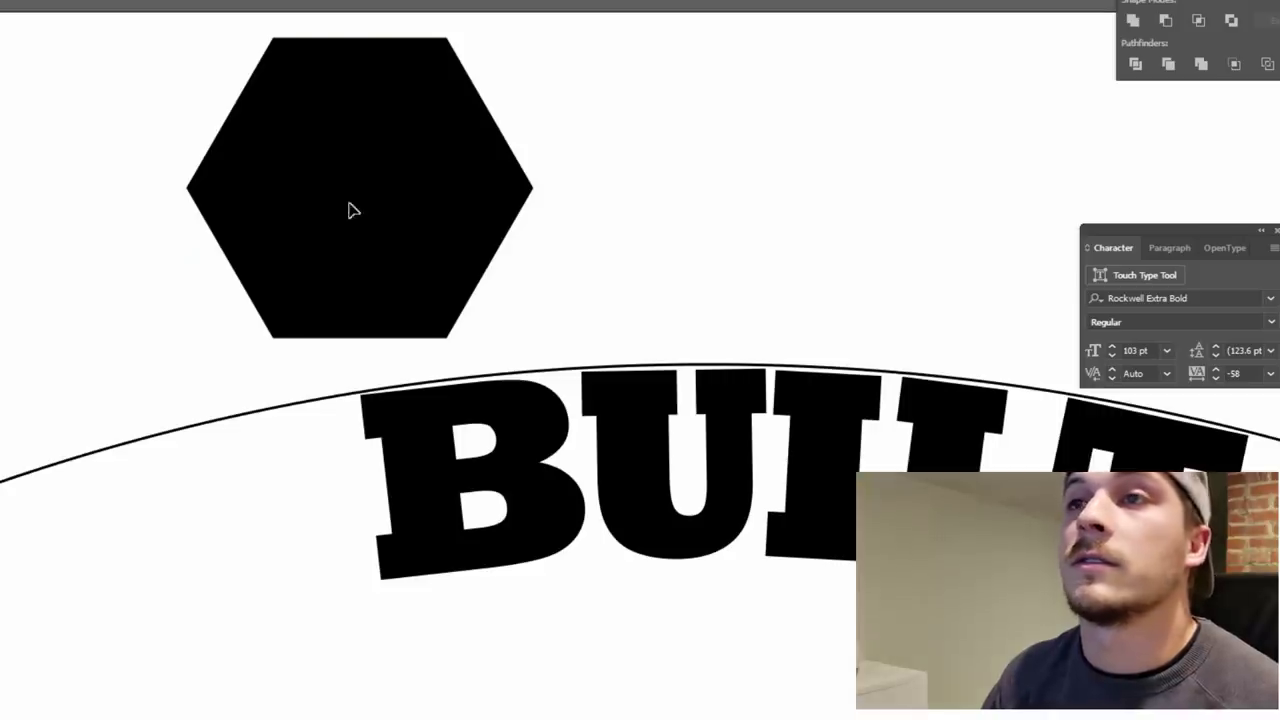
Duplicate the hexagon beside the original and fill the copy with white (ffffff)
click(491, 237)
key(ctrl+c)
key(ctrl+v)
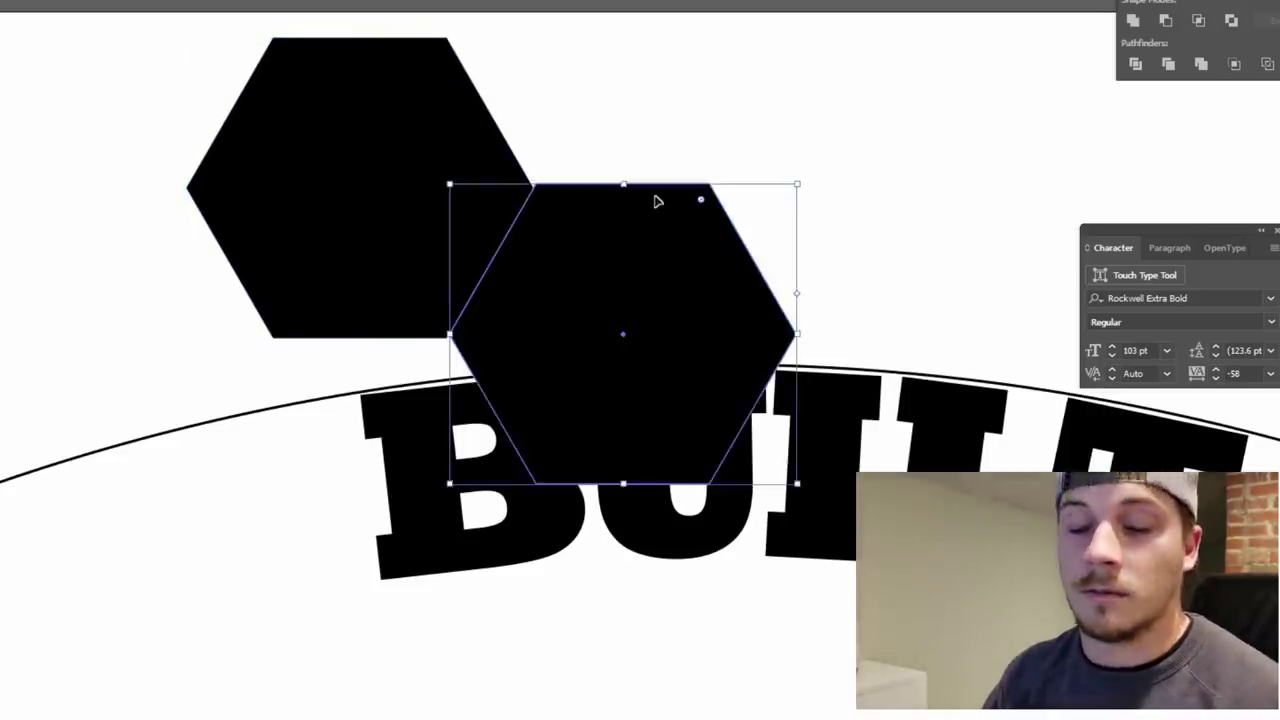
drag(655, 202, 709, 81)
double_click(0, 72)
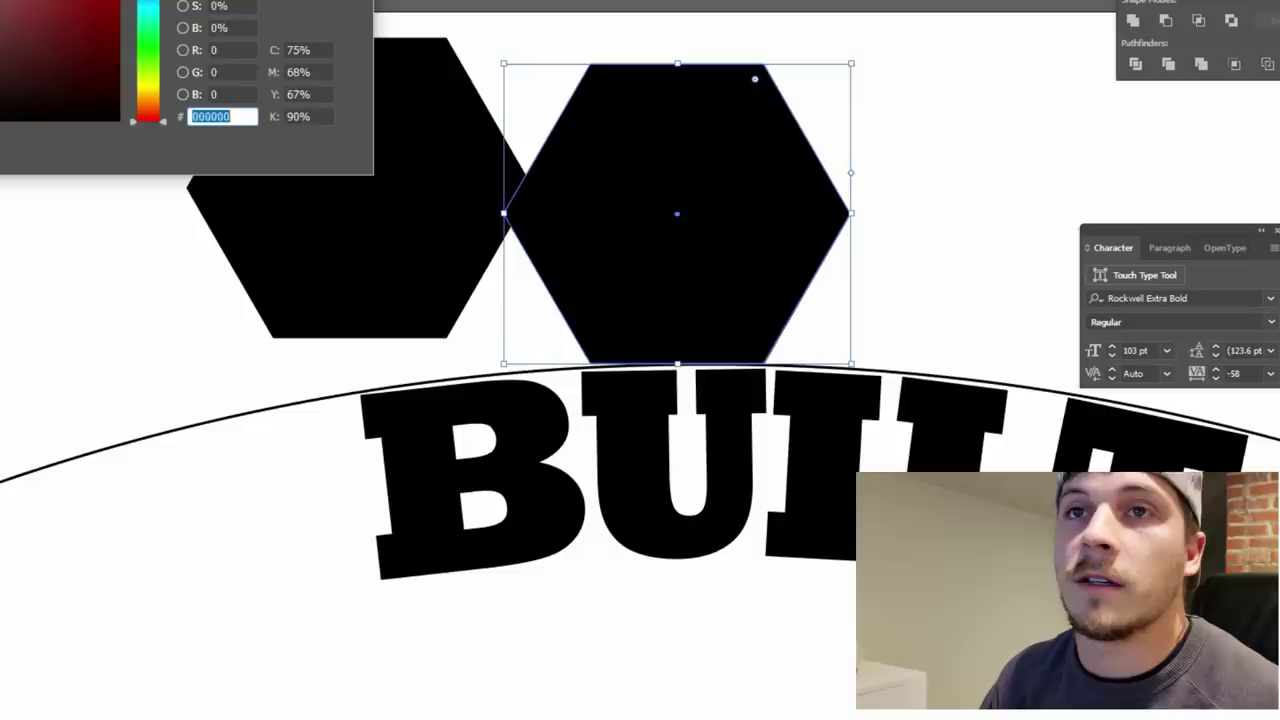
drag(0, 72, 0, 121)
text(ffffff)
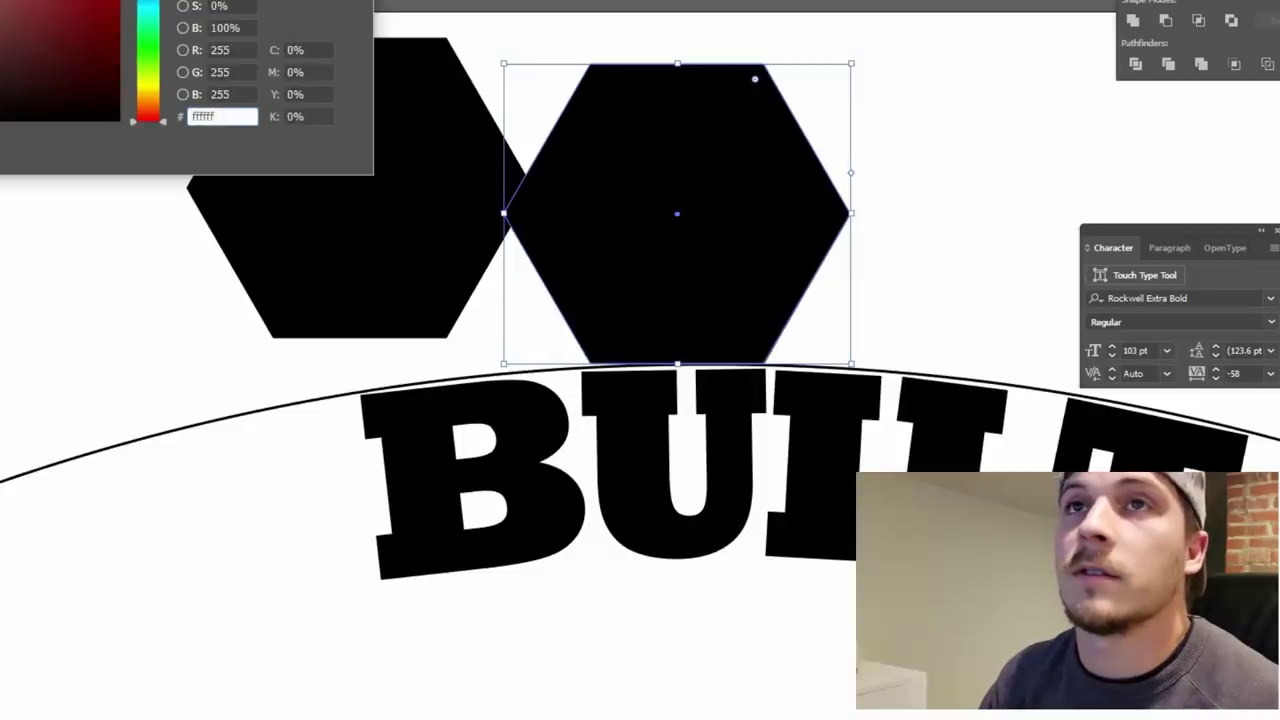
key(Return)
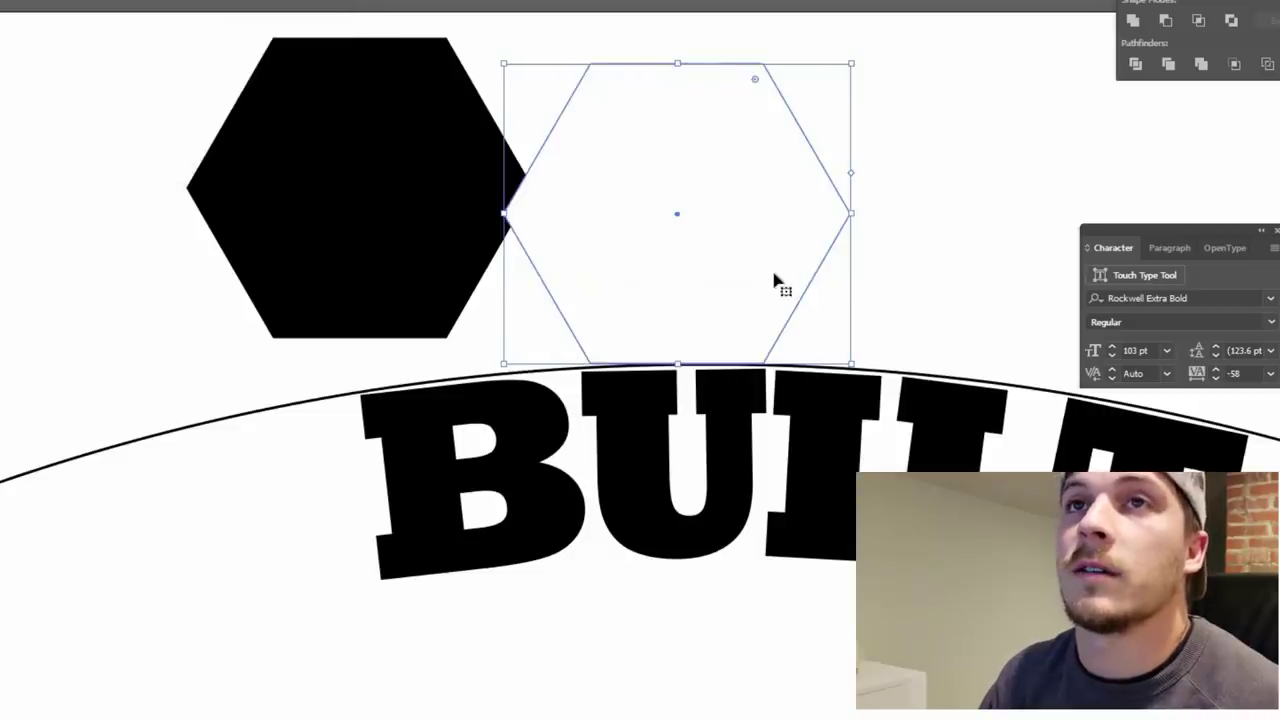
Centre the white hexagon on the black one and scale it down about its centre to form a hexagonal ring
shift+click(410, 254)
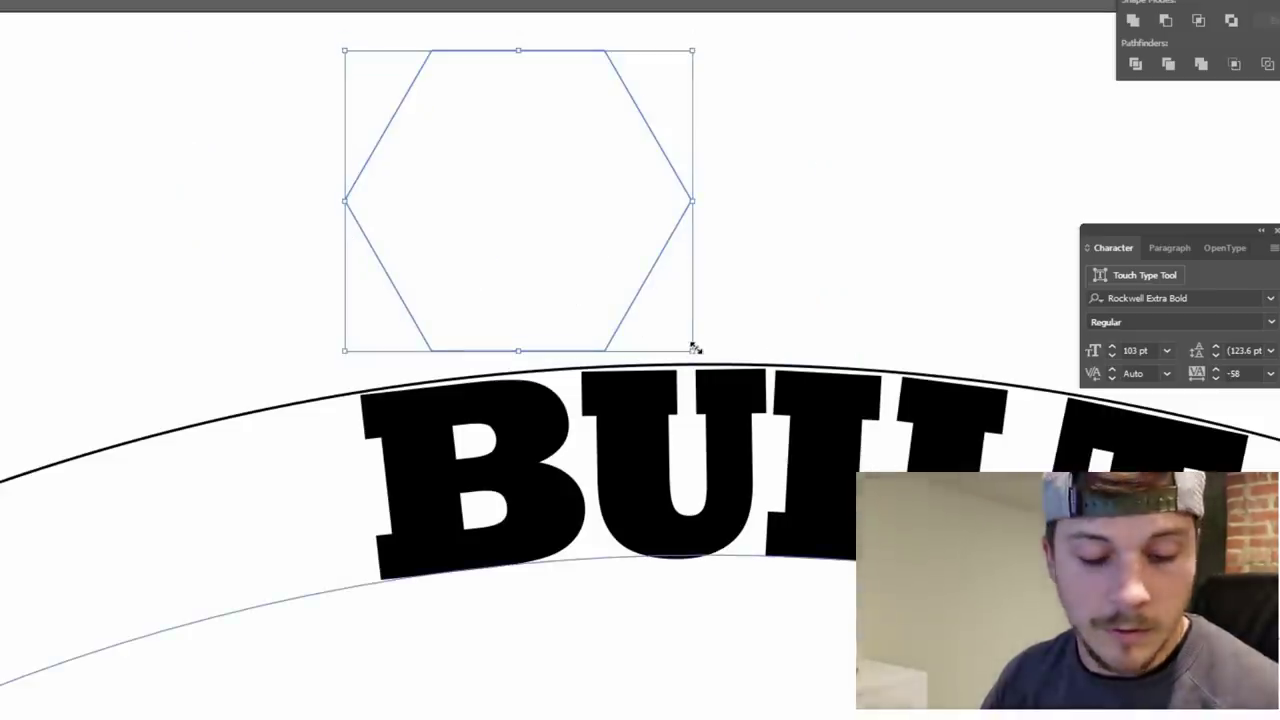
drag(690, 349, 758, 308)
drag(771, 351, 688, 279)
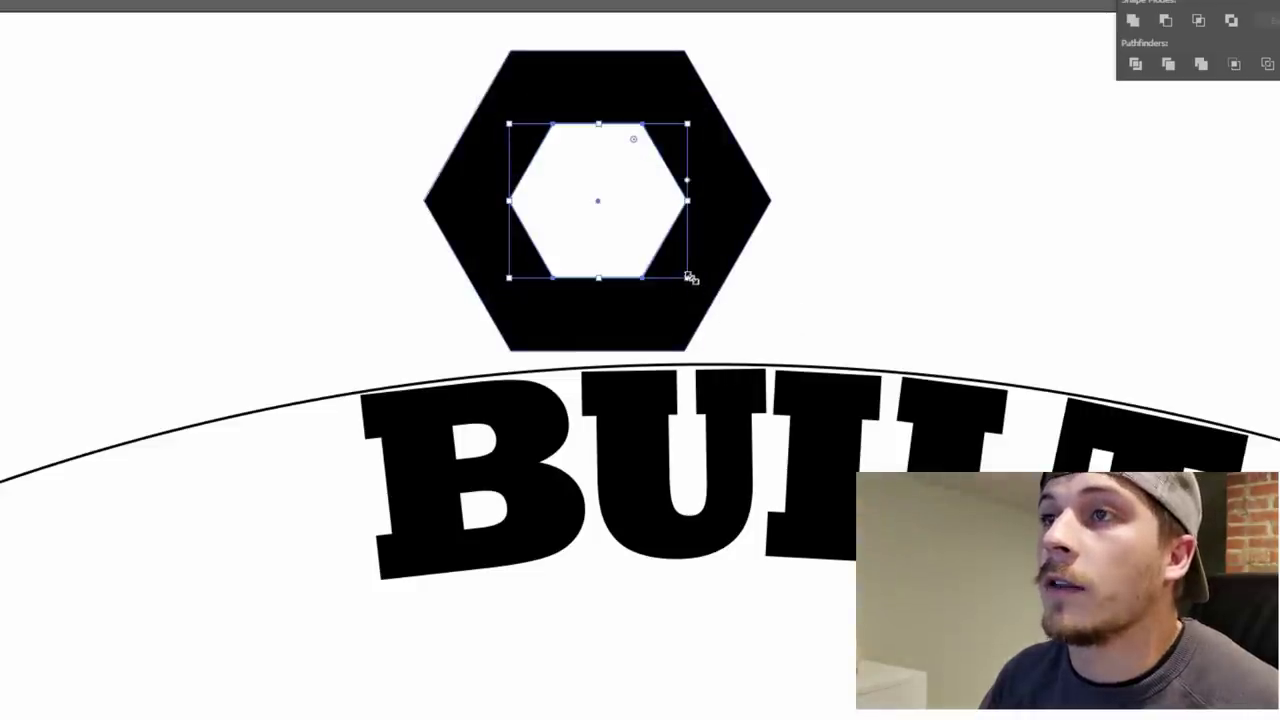
key(ctrl+z)
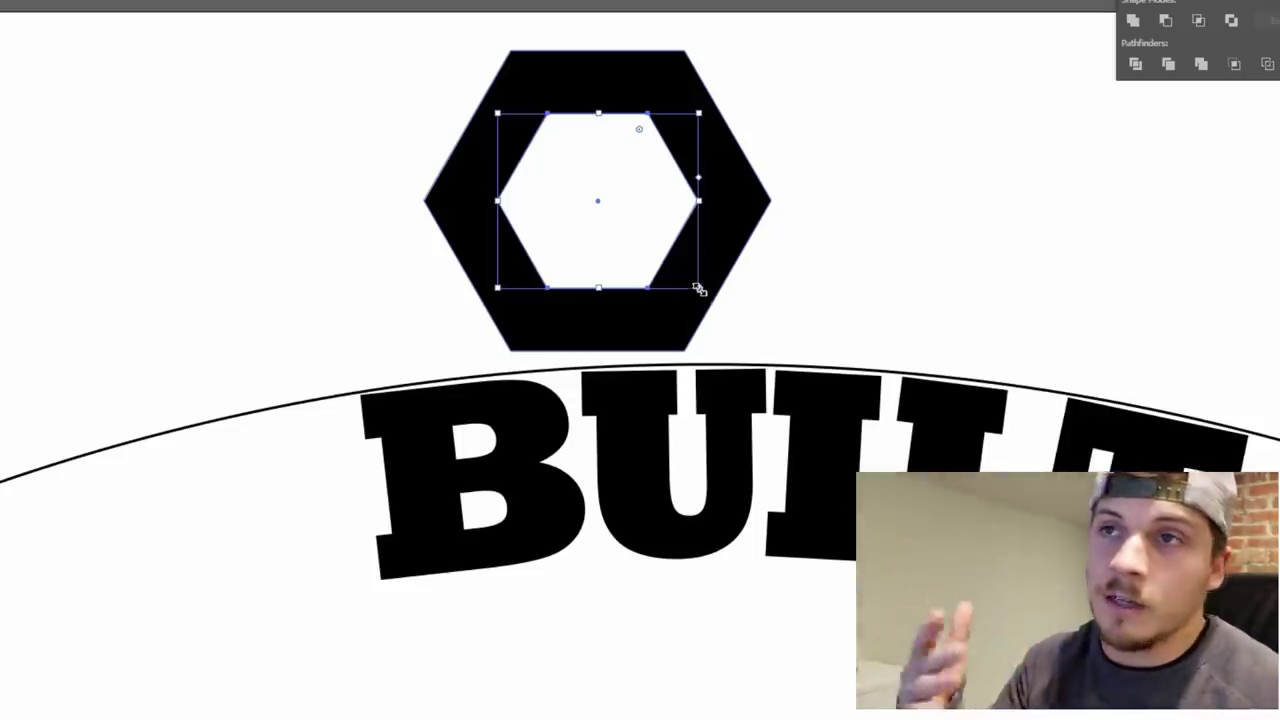
Fine-tune the size of the white inner hexagon about its centre and deselect it
mouse_move(691, 280)
mouse_down()
mouse_move(684, 272)
mouse_move(695, 285)
mouse_up()
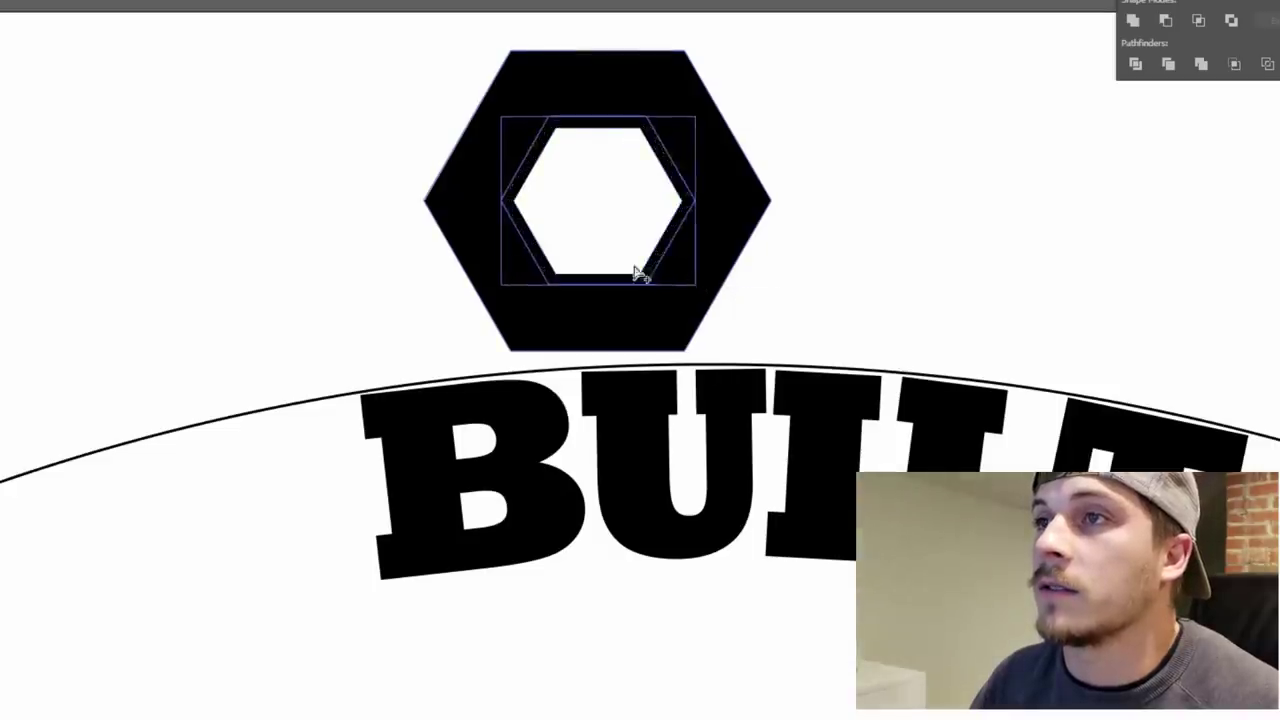
key(a)
click(820, 335)
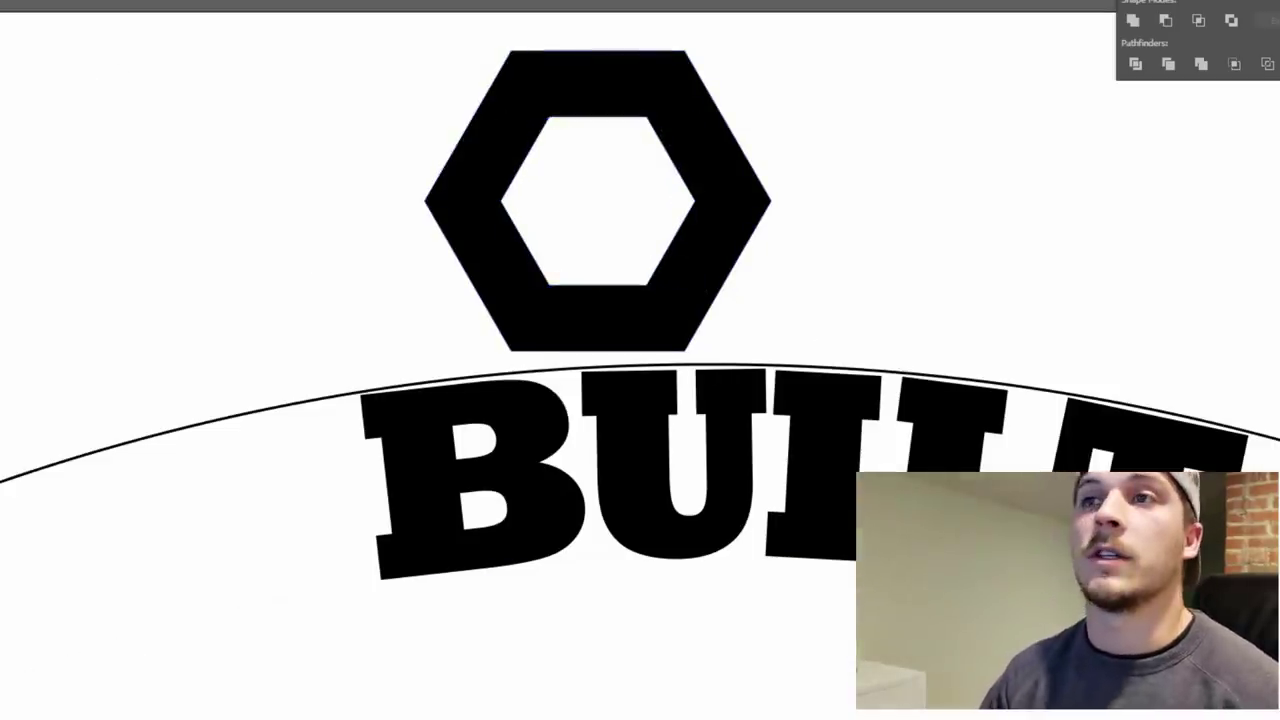
Draw a horizontal white line through the hexagonal ring's centre and thicken its stroke to cut a clear gap across the ring
drag(400, 200, 856, 200)
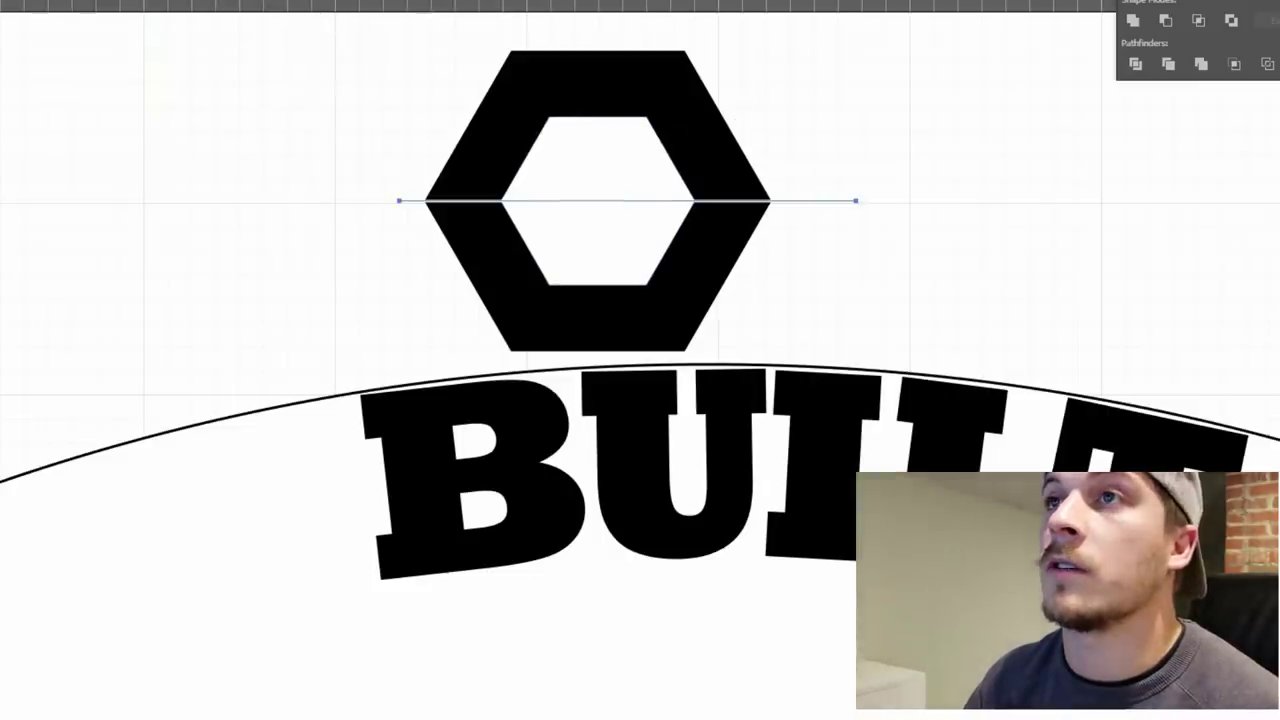
key(Up)
key(Up)
key(Up)
key(Up)
key(Up)
key(Up)
key(Up)
key(Up)
key(Up)
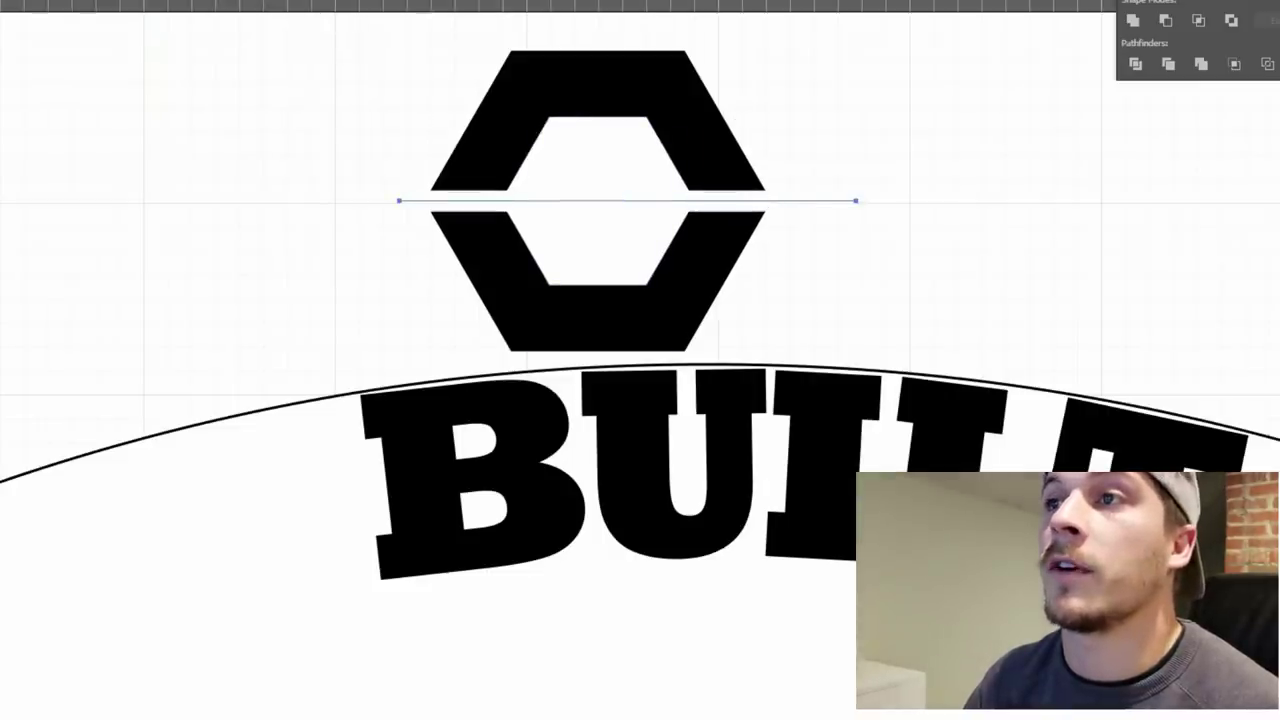
click(660, 201)
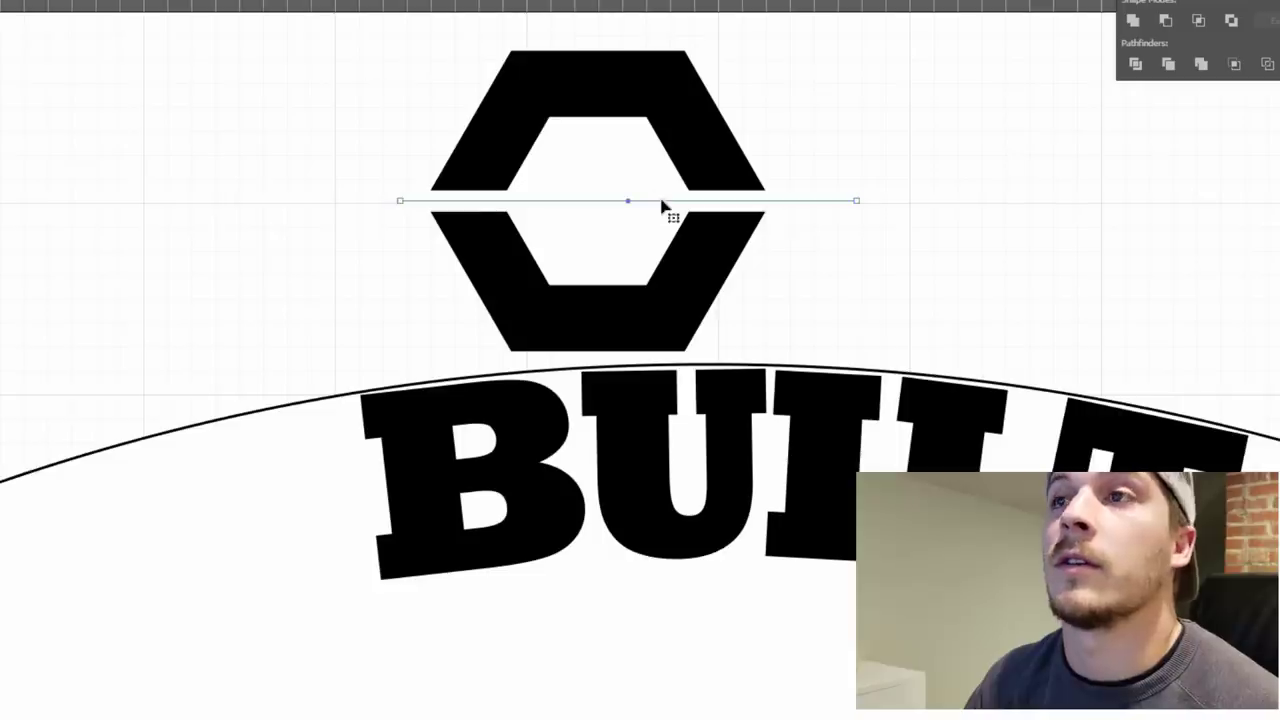
Duplicate the white line, rotate the copy, and align it through the ring's upper-left and lower-right corners
drag(831, 206, 868, 124)
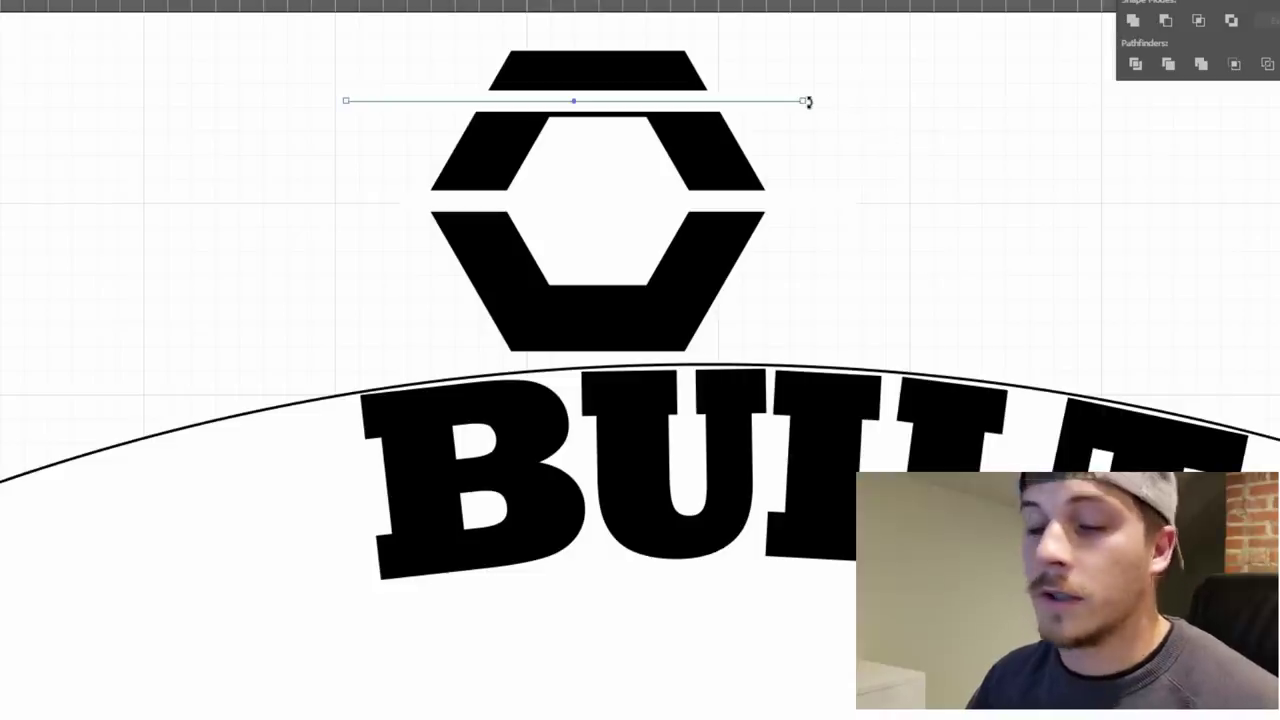
drag(748, 340, 608, 154)
drag(628, 236, 783, 350)
key(ctrl+z)
key(ctrl+z)
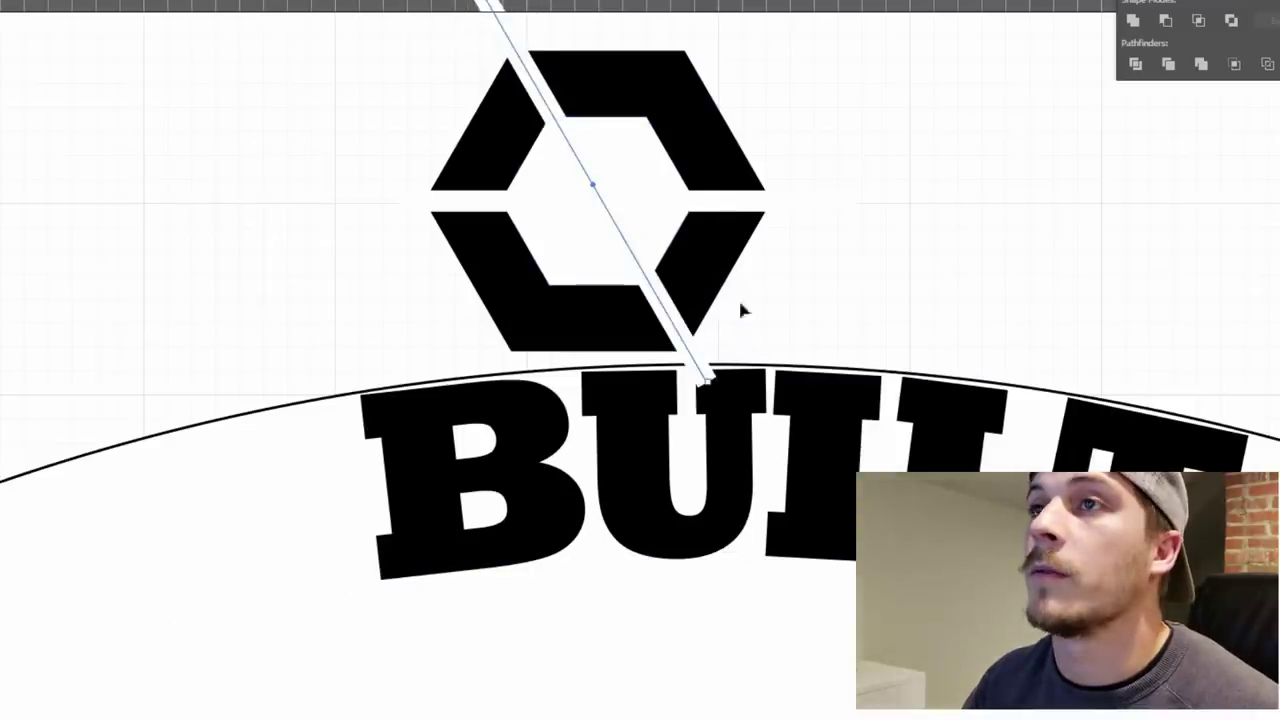
click(738, 297)
click(642, 276)
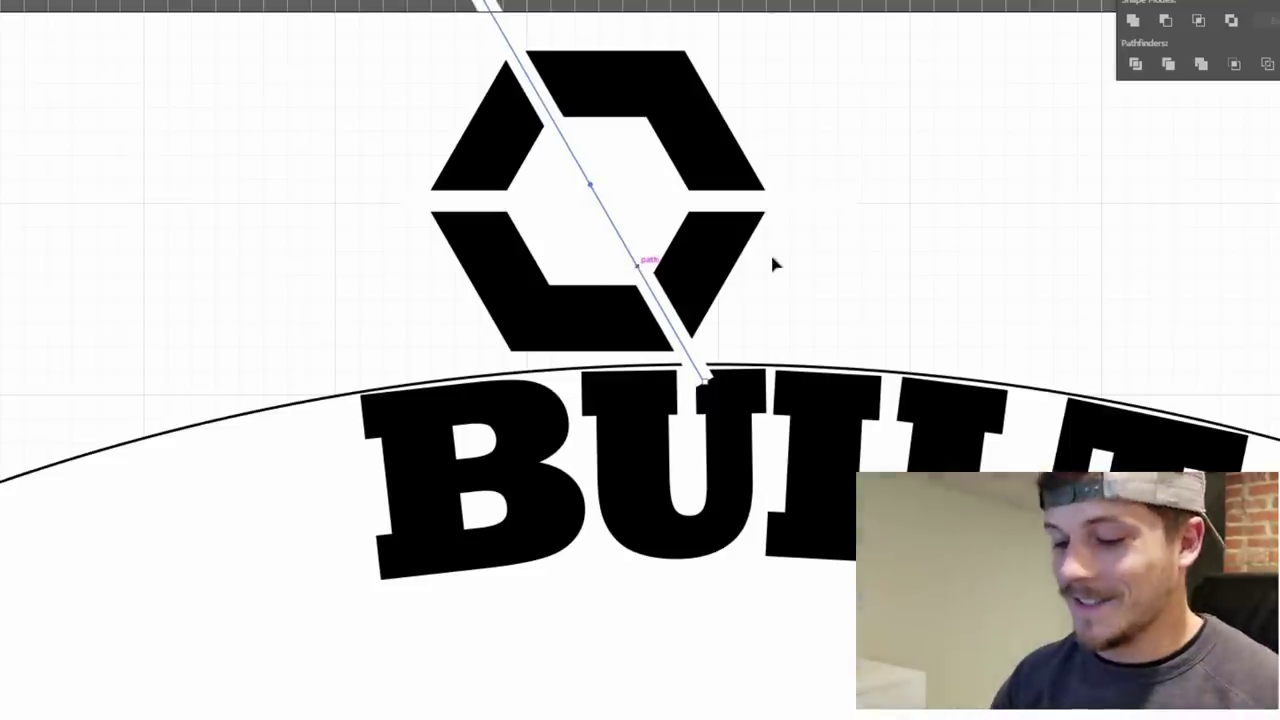
click(634, 268)
click(624, 270)
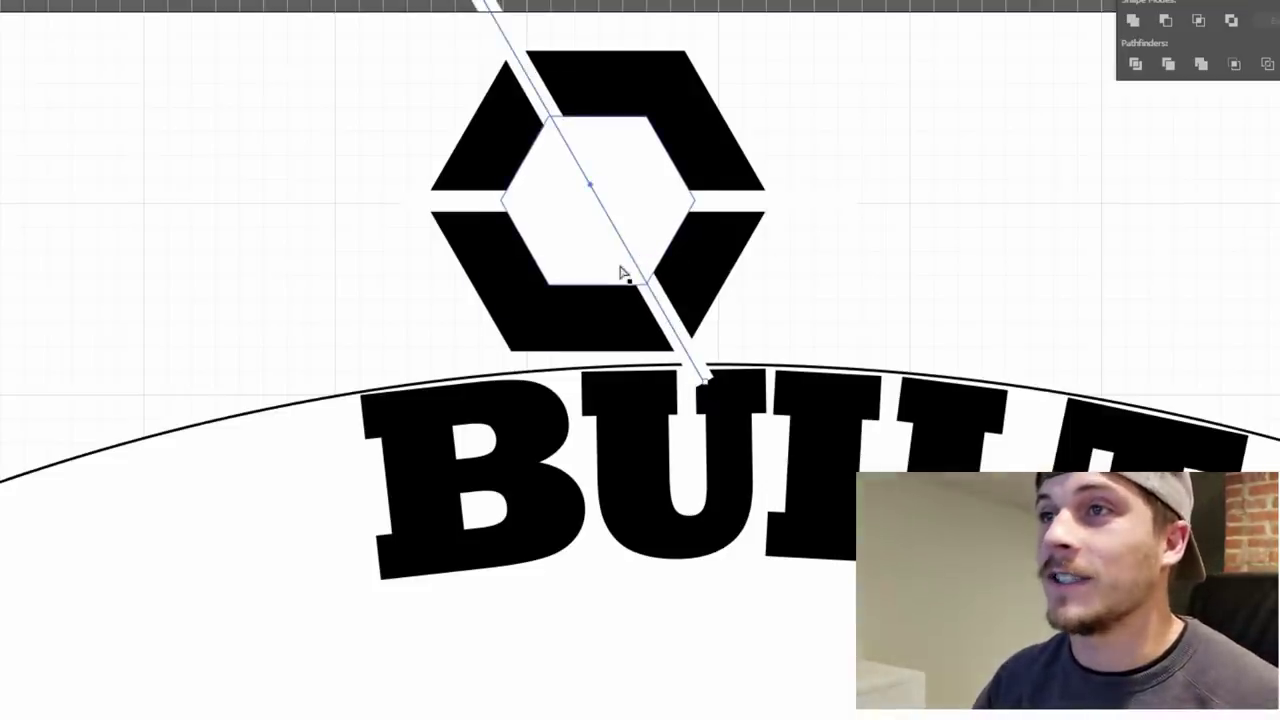
Paste another copy of the diagonal line, reflect it, and place it across the ring's other two opposite corners
key(ctrl+v)
right_click(653, 383)
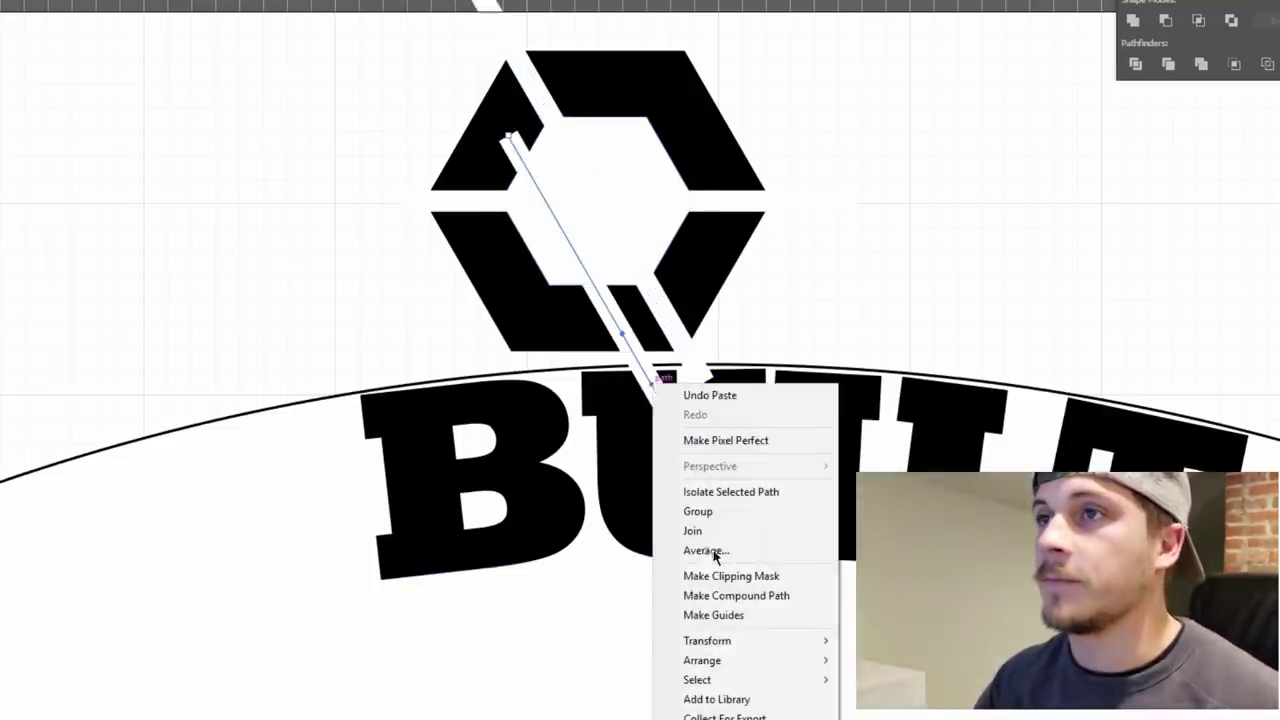
mouse_move(724, 643)
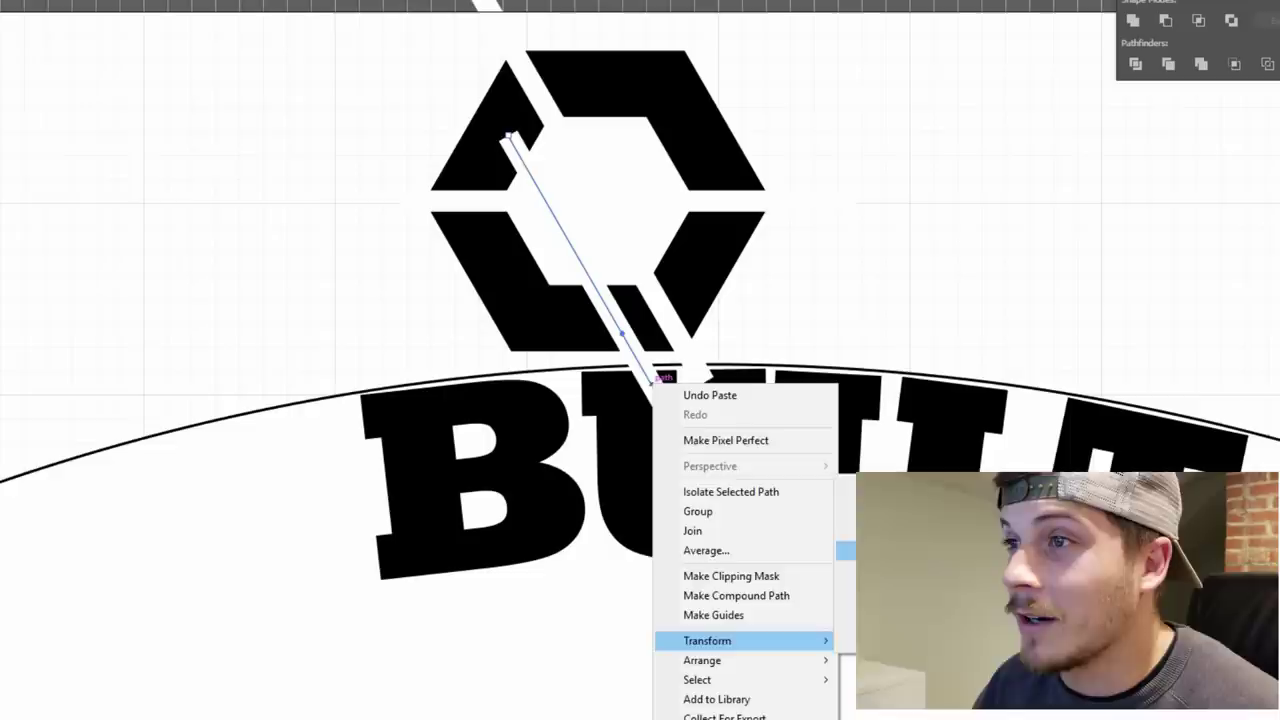
click(880, 550)
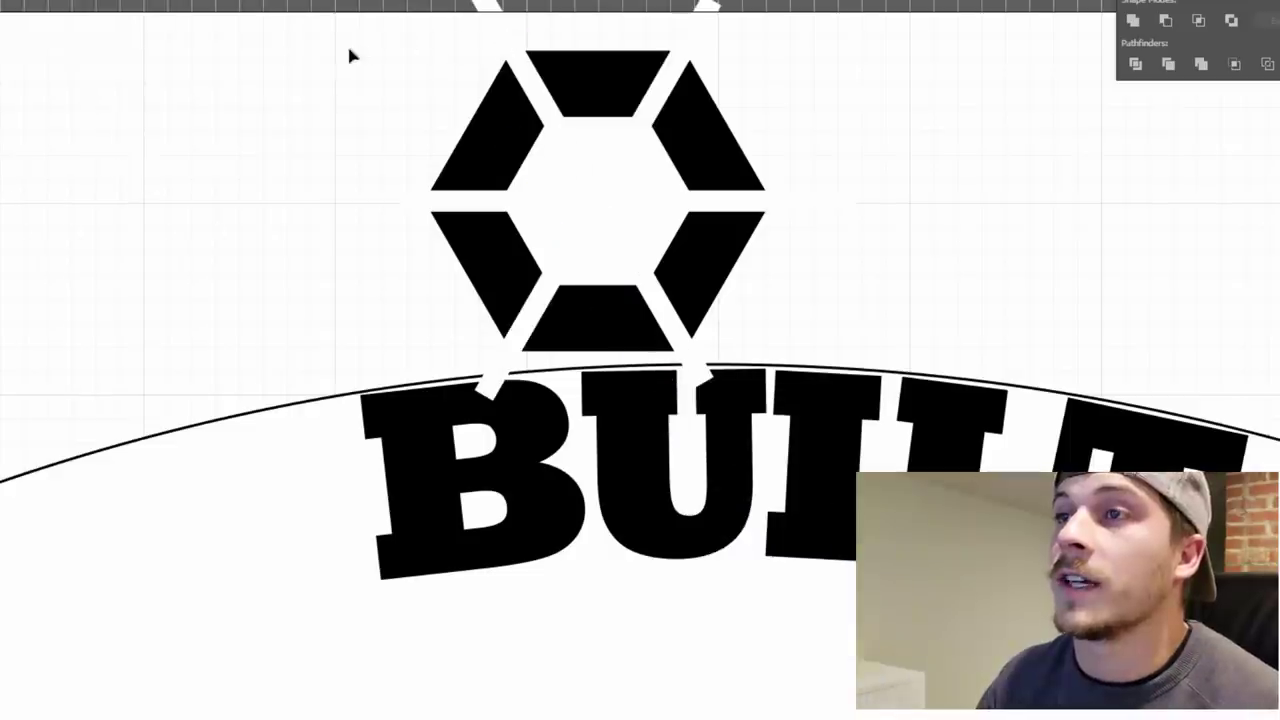
Expand the hexagons and the three white lines into shapes, split them with Pathfinder Divide, and deselect them
drag(348, 48, 912, 332)
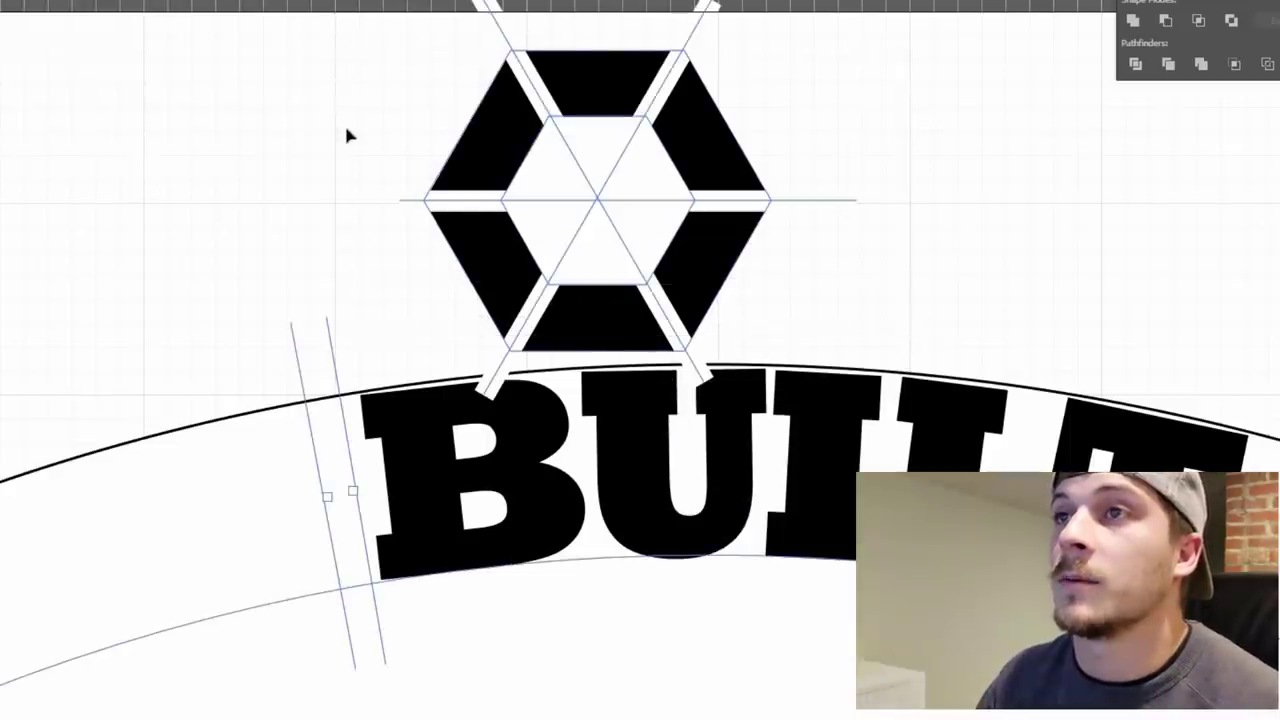
click(435, 76)
drag(412, 38, 800, 318)
click(20, 2)
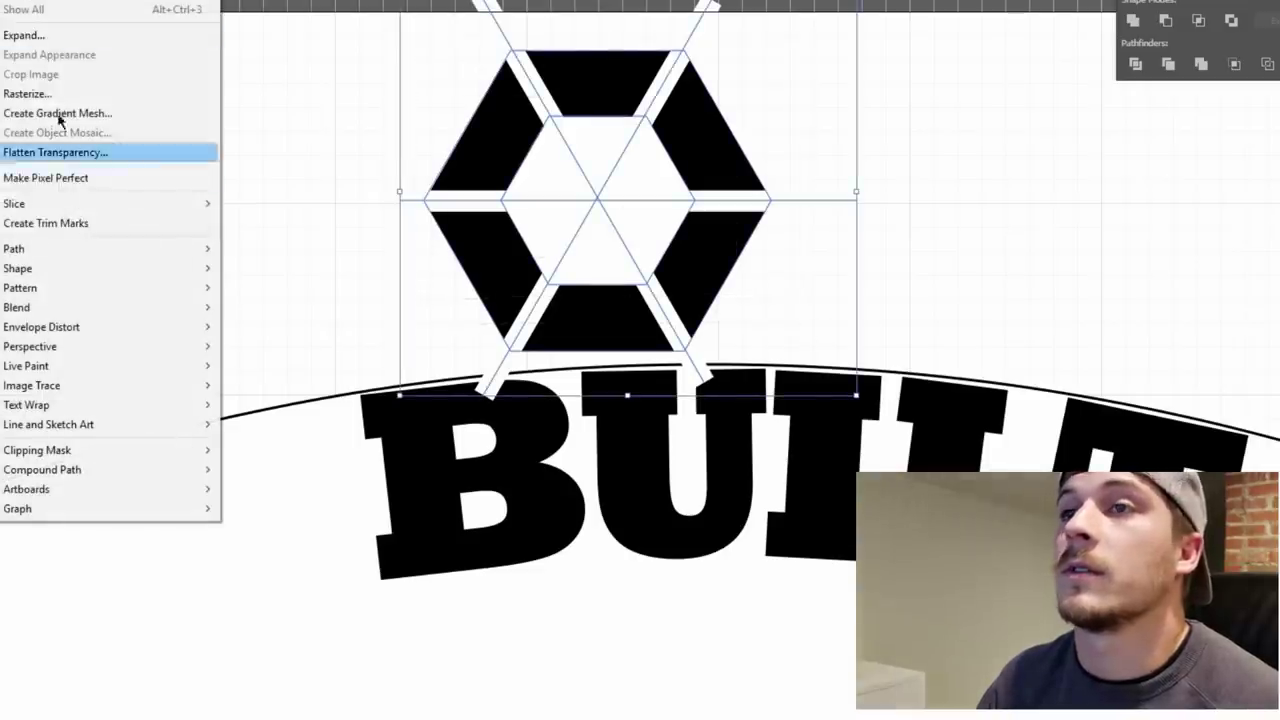
click(56, 36)
key(Return)
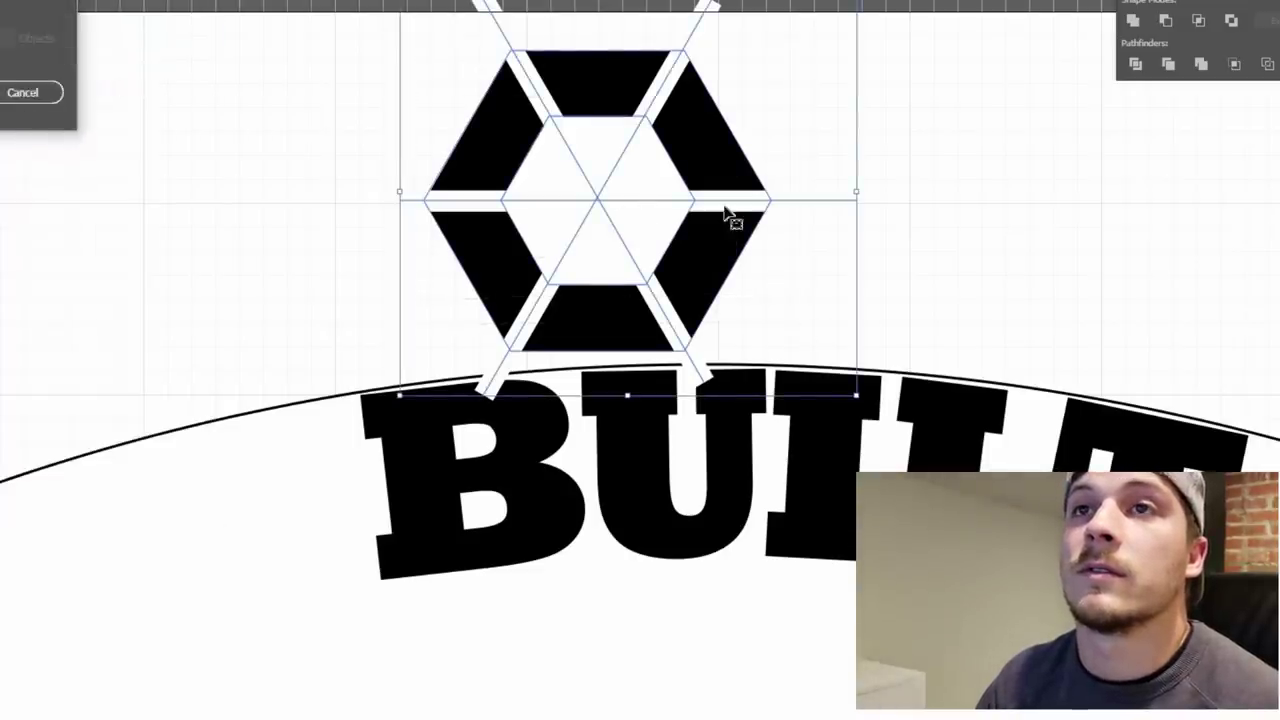
key(Return)
click(1136, 63)
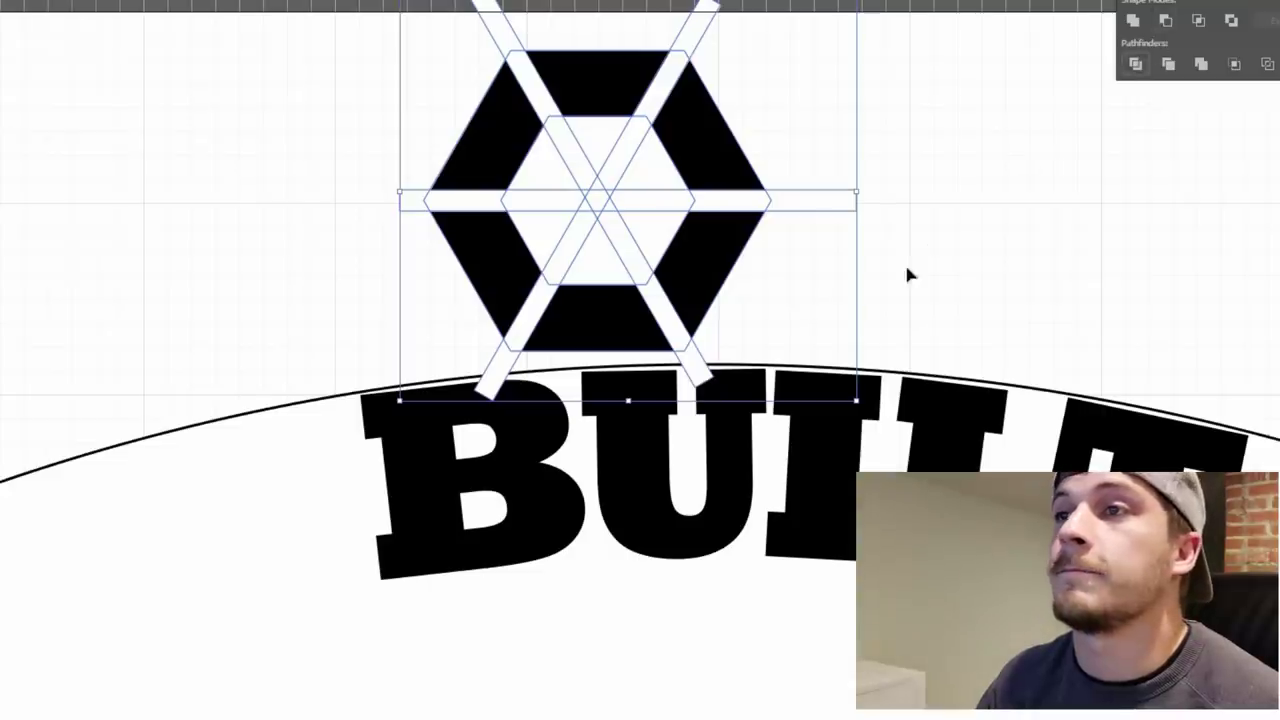
click(904, 261)
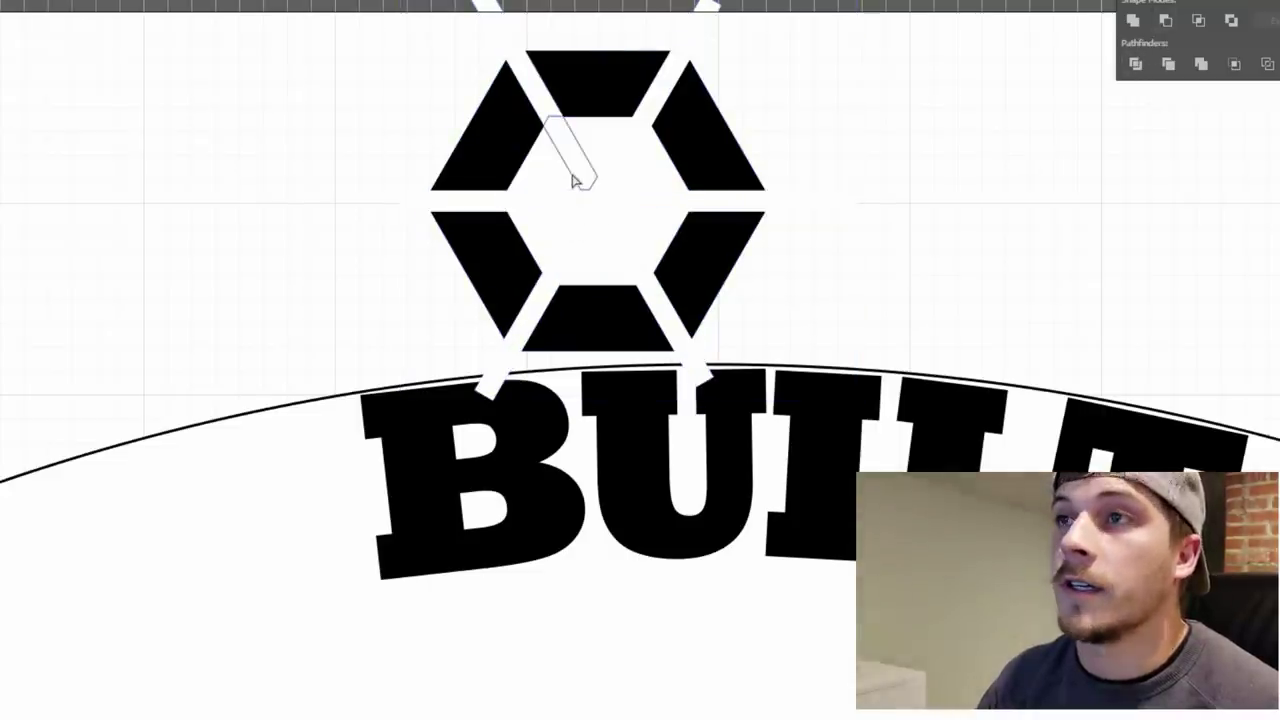
Delete the leftover white pieces so that only the six black segments of the nut remain
key(Delete)
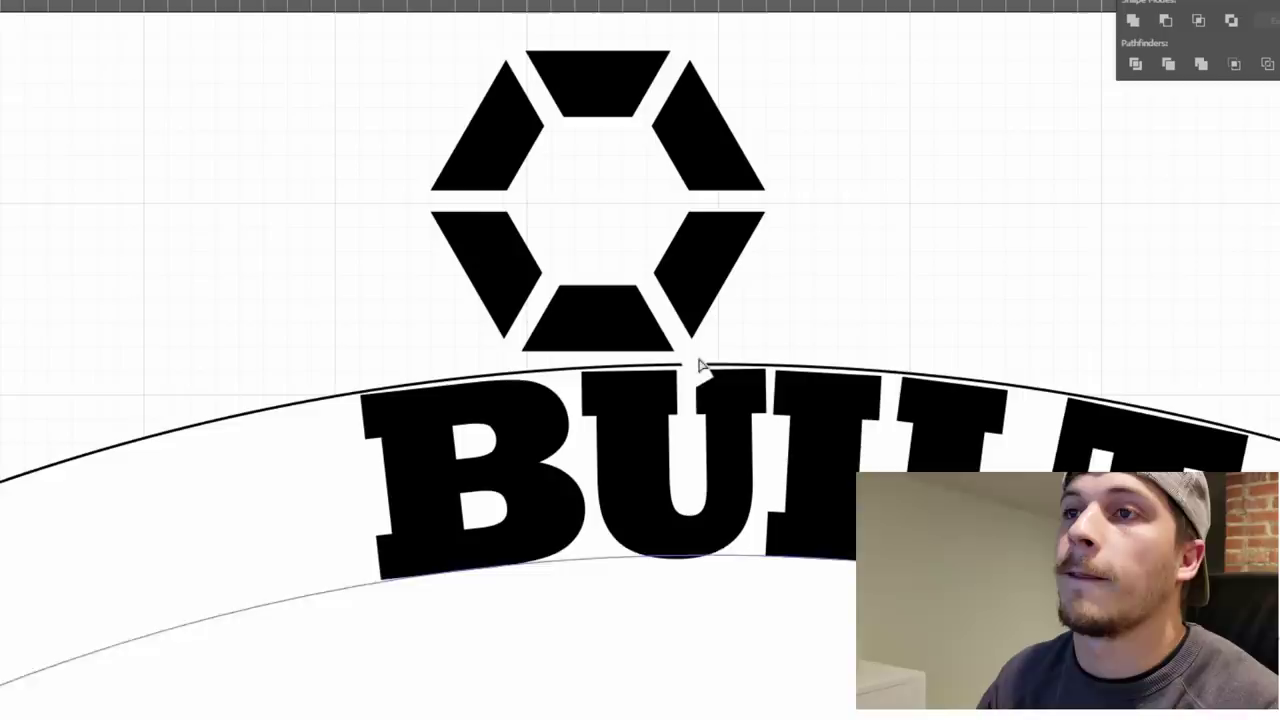
click(686, 350)
key(Delete)
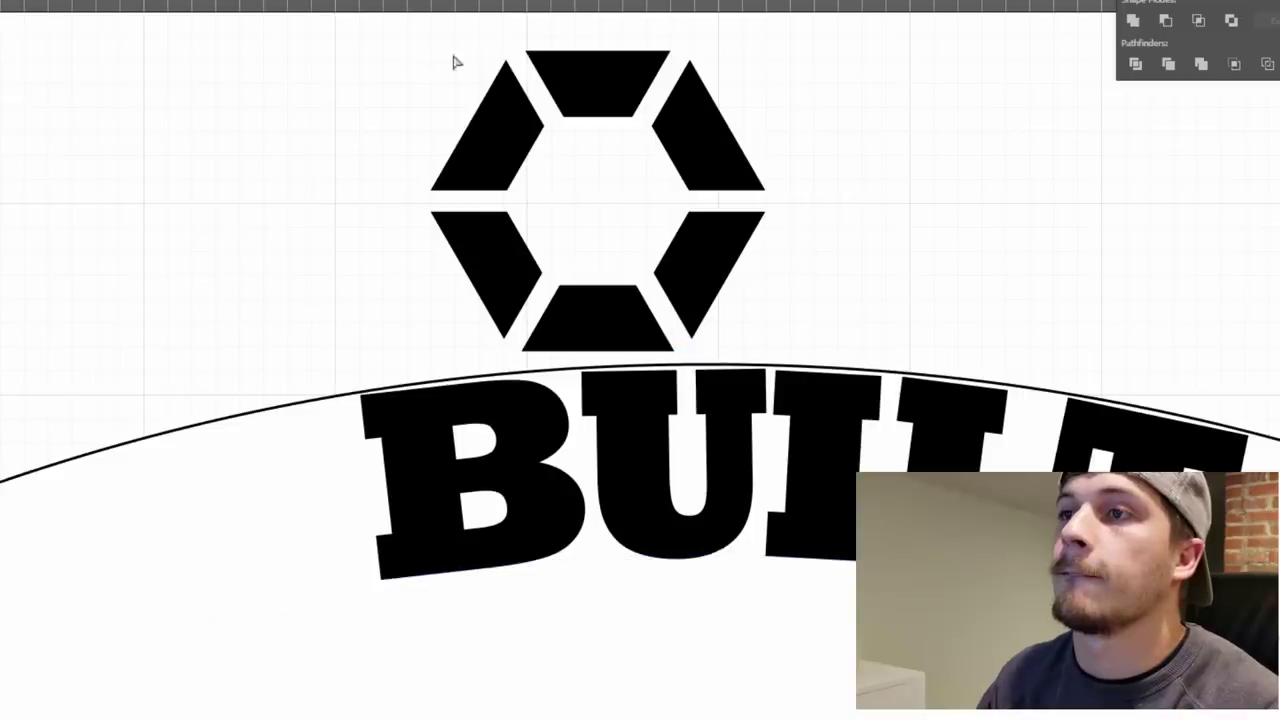
Scale down the six nut segments together, and place and tilt them before the B of BUILT along the arc
drag(399, 58, 840, 298)
key(v)
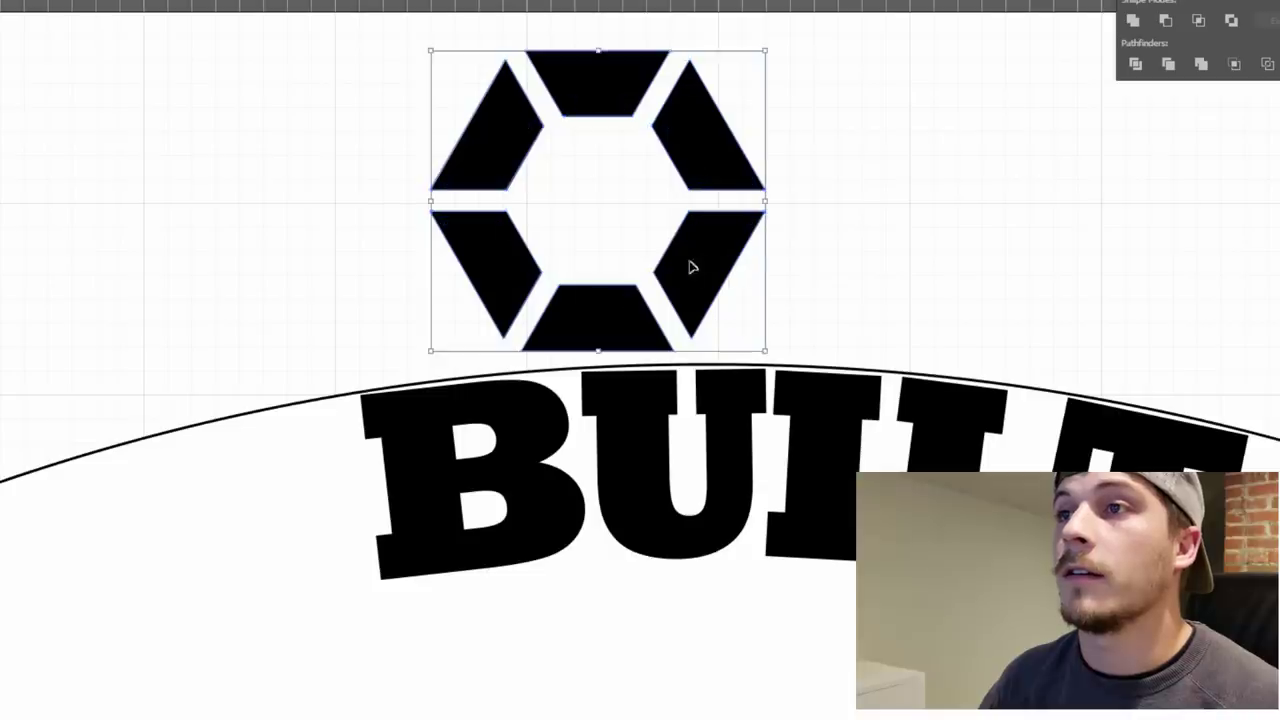
drag(712, 300, 325, 604)
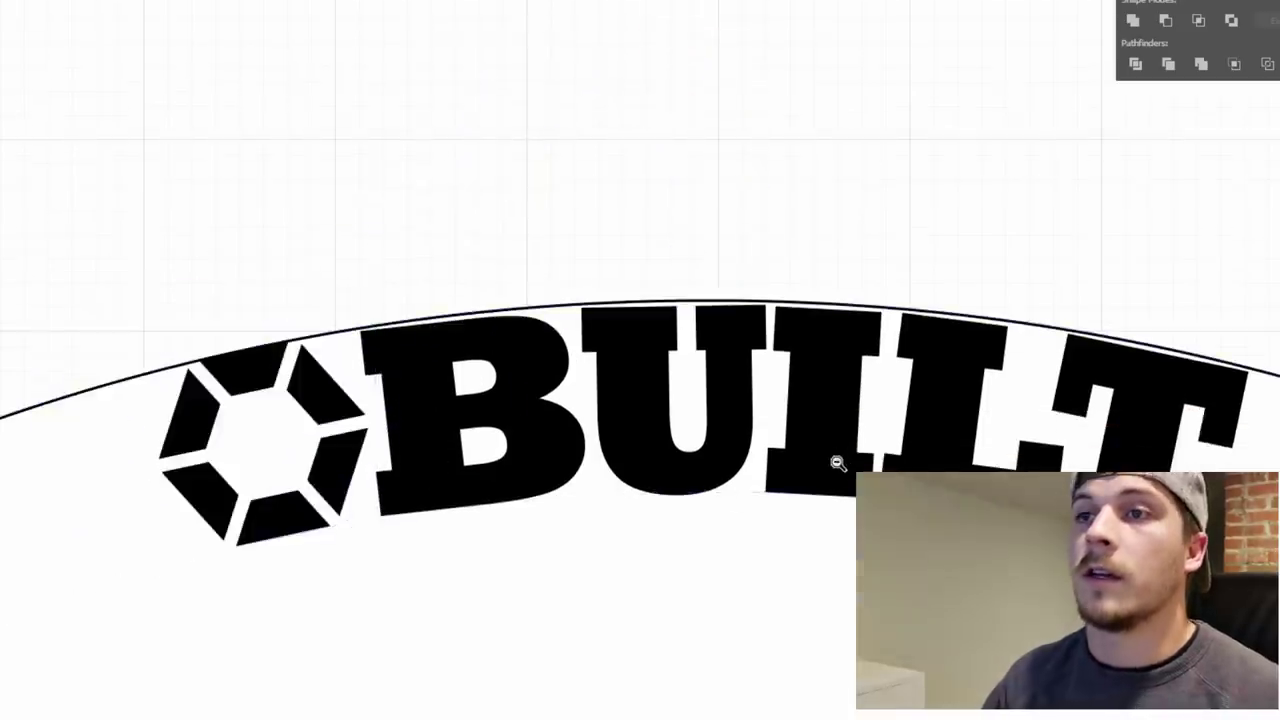
Examine how the nut and the BUILT lettering sit within the whole circle and up close
alt+click(837, 463)
alt+click(717, 377)
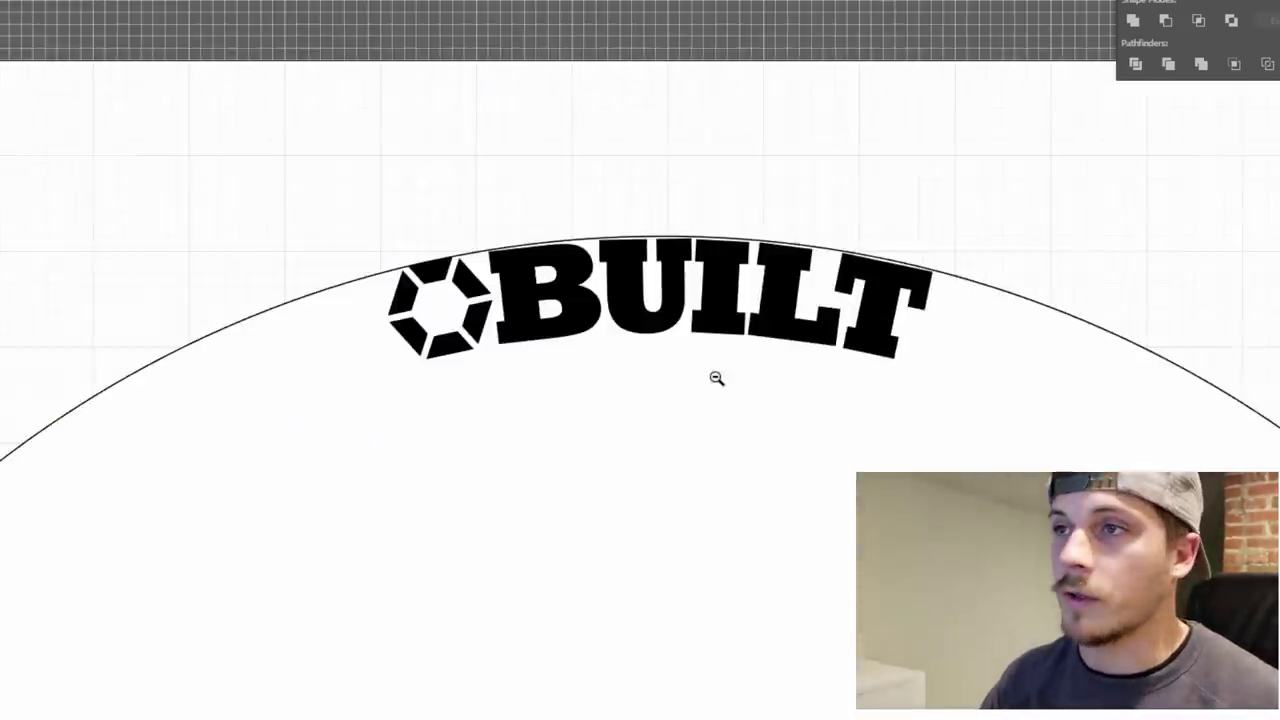
alt+click(717, 377)
alt+click(706, 415)
alt+click(574, 494)
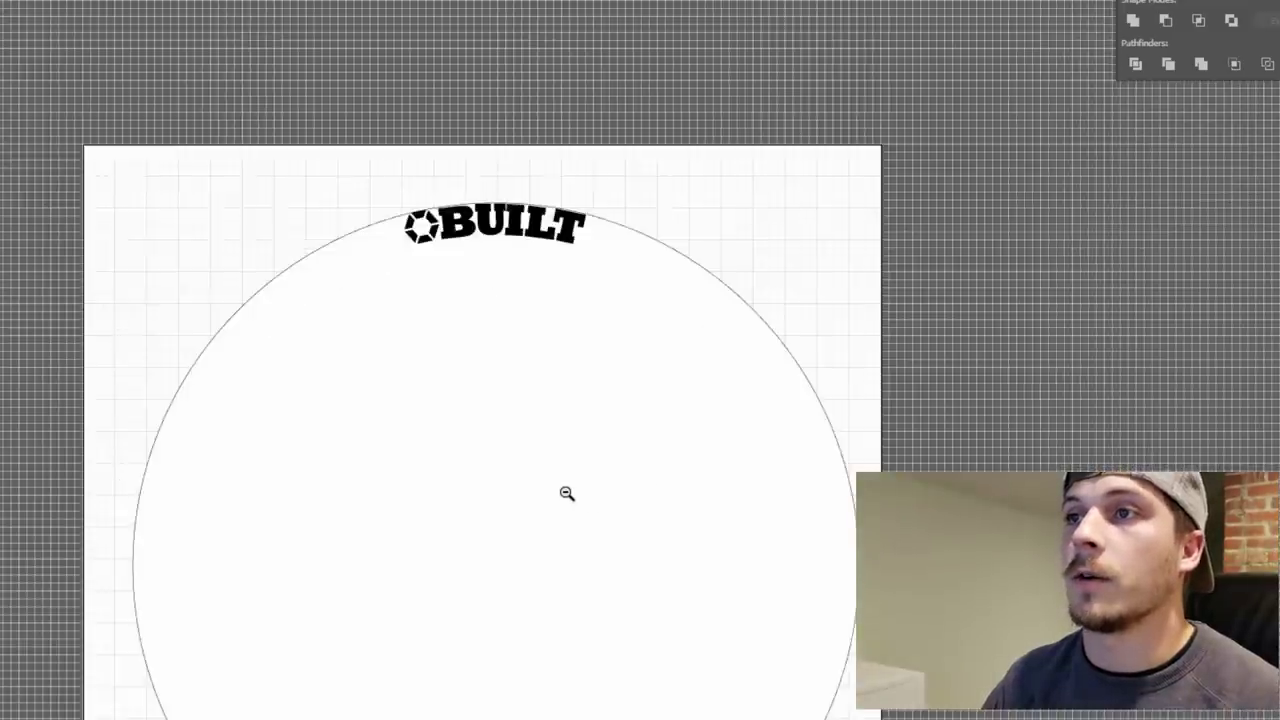
scroll(566, 494, down, 4)
scroll(566, 494, up, 4)
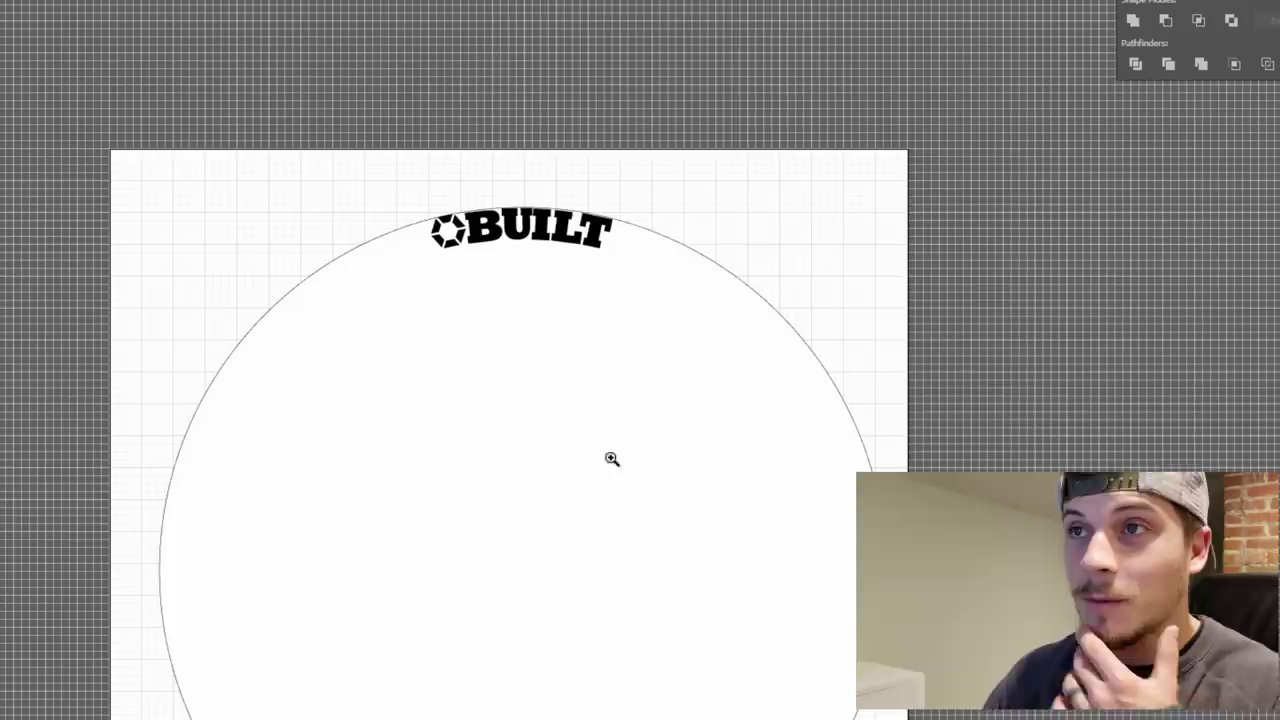
click(520, 300)
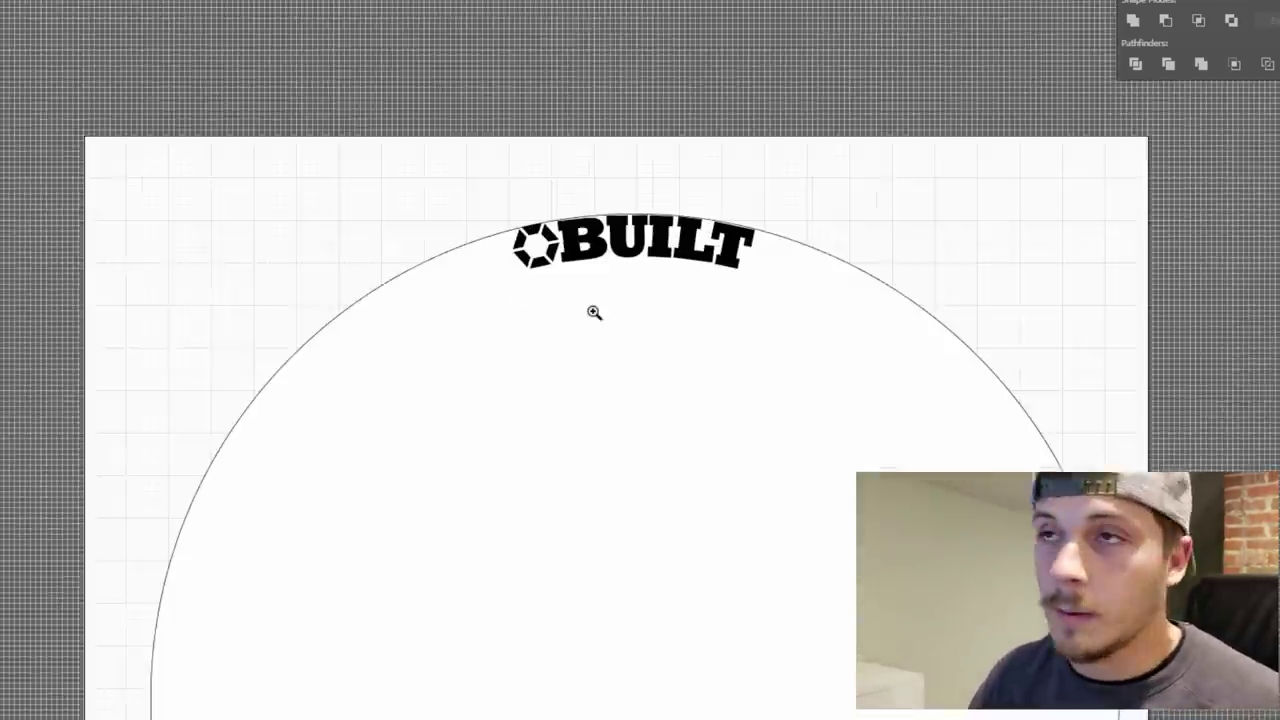
click(654, 320)
click(790, 332)
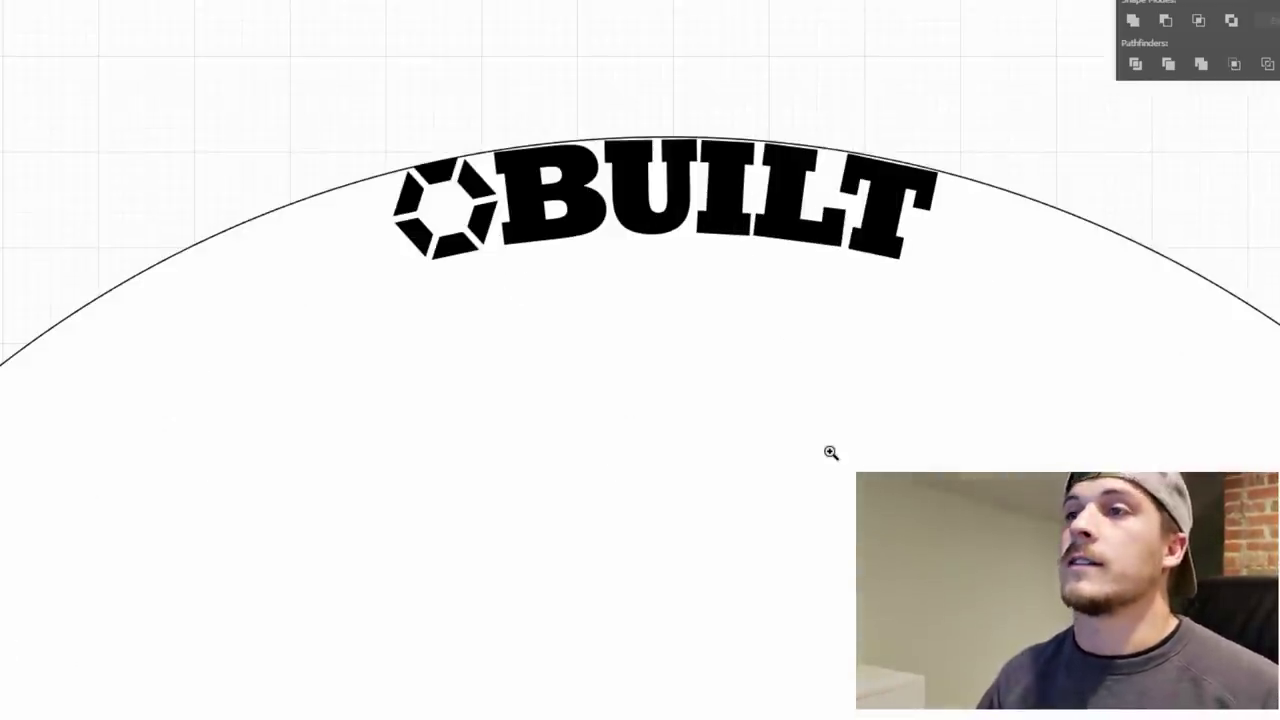
Delete the large circle outline around the nut and the BUILT lettering
key(v)
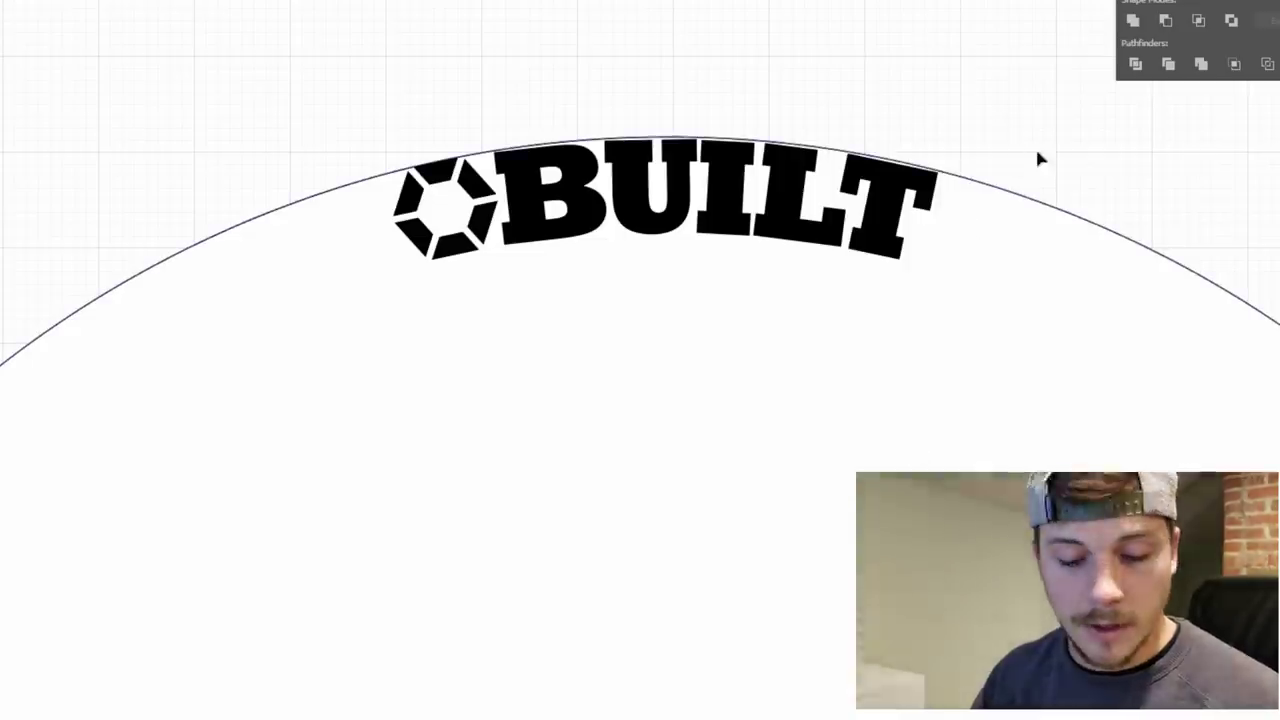
click(1046, 204)
key(Delete)
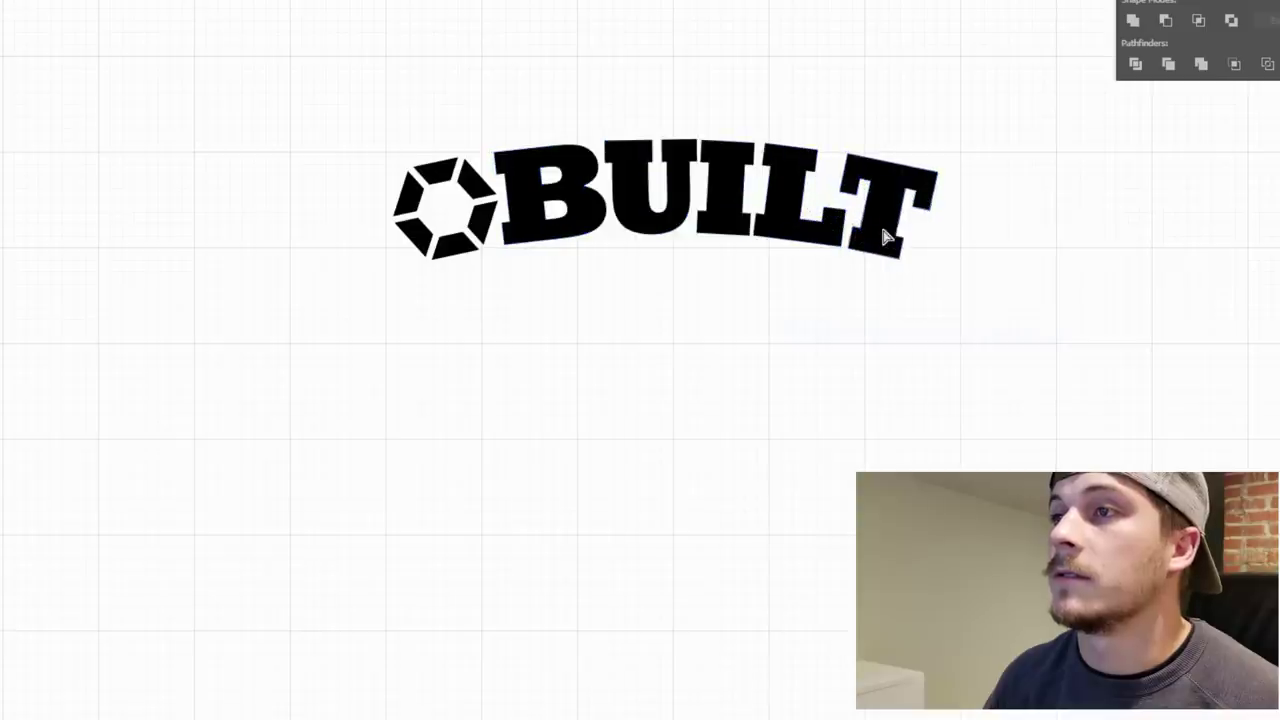
Select the nut and the BUILT lettering together and move them slightly lower on the artboard
click(886, 236)
click(945, 232)
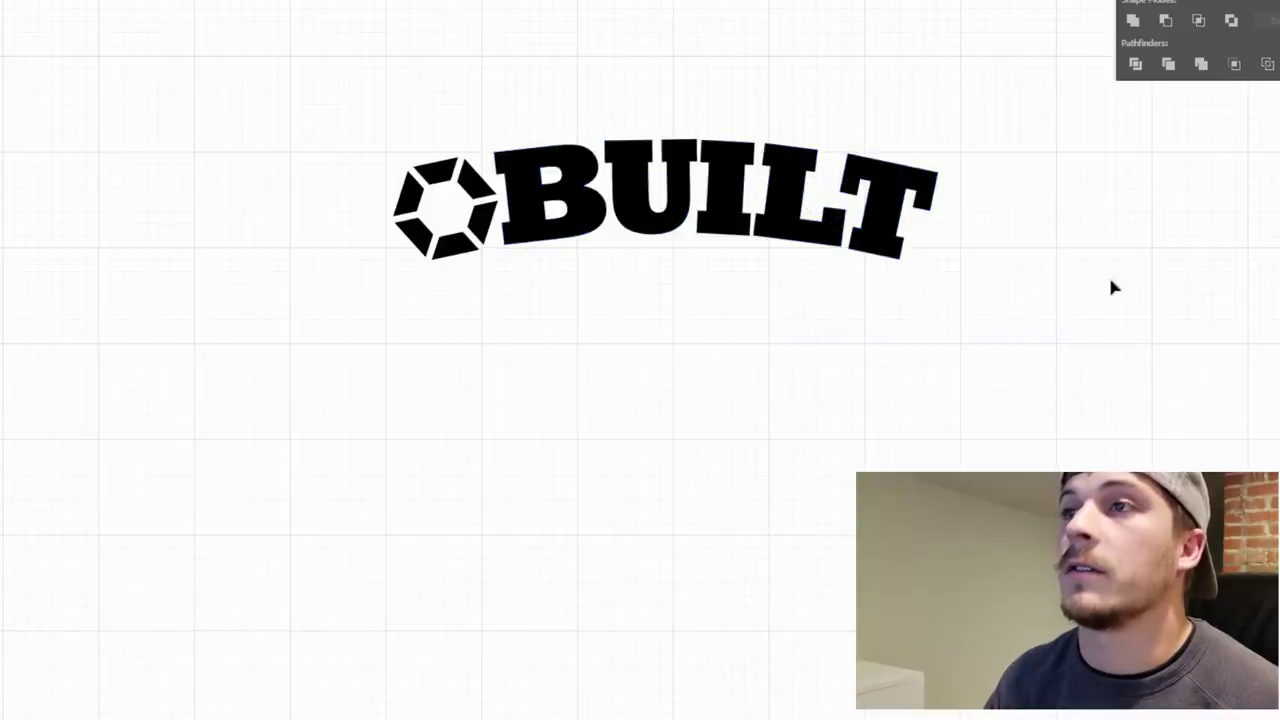
drag(309, 120, 1104, 286)
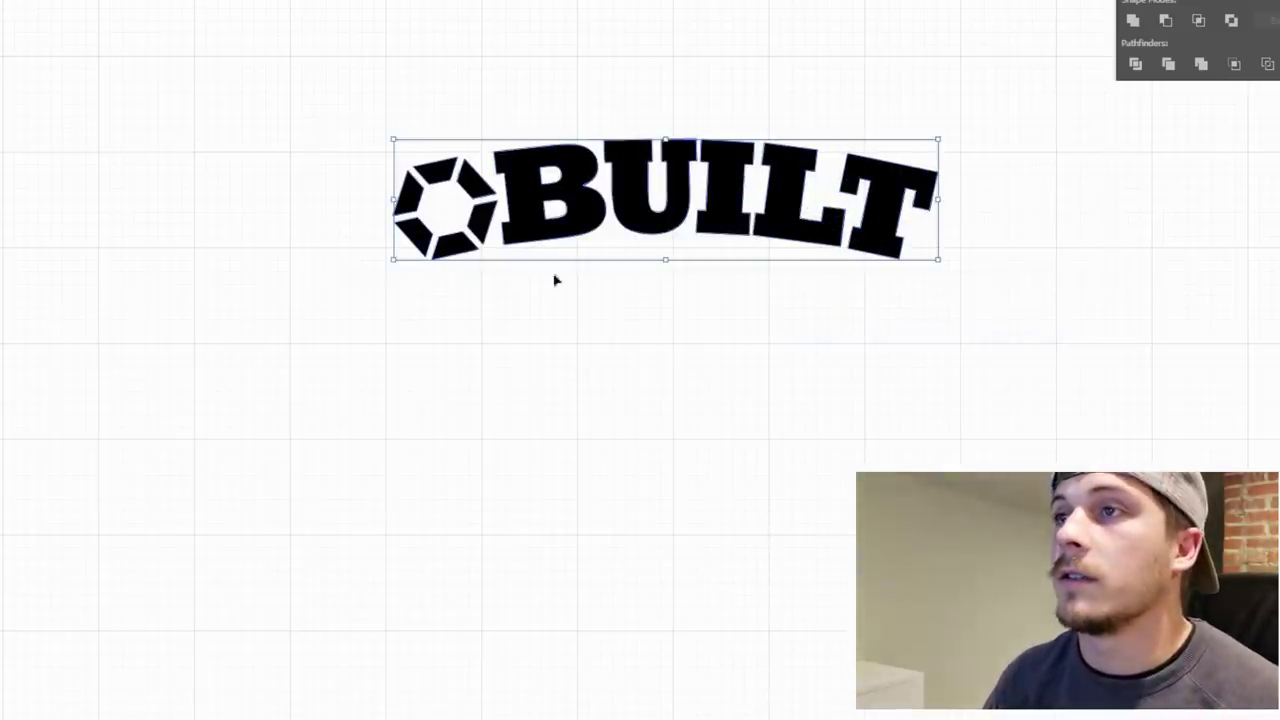
drag(802, 205, 772, 297)
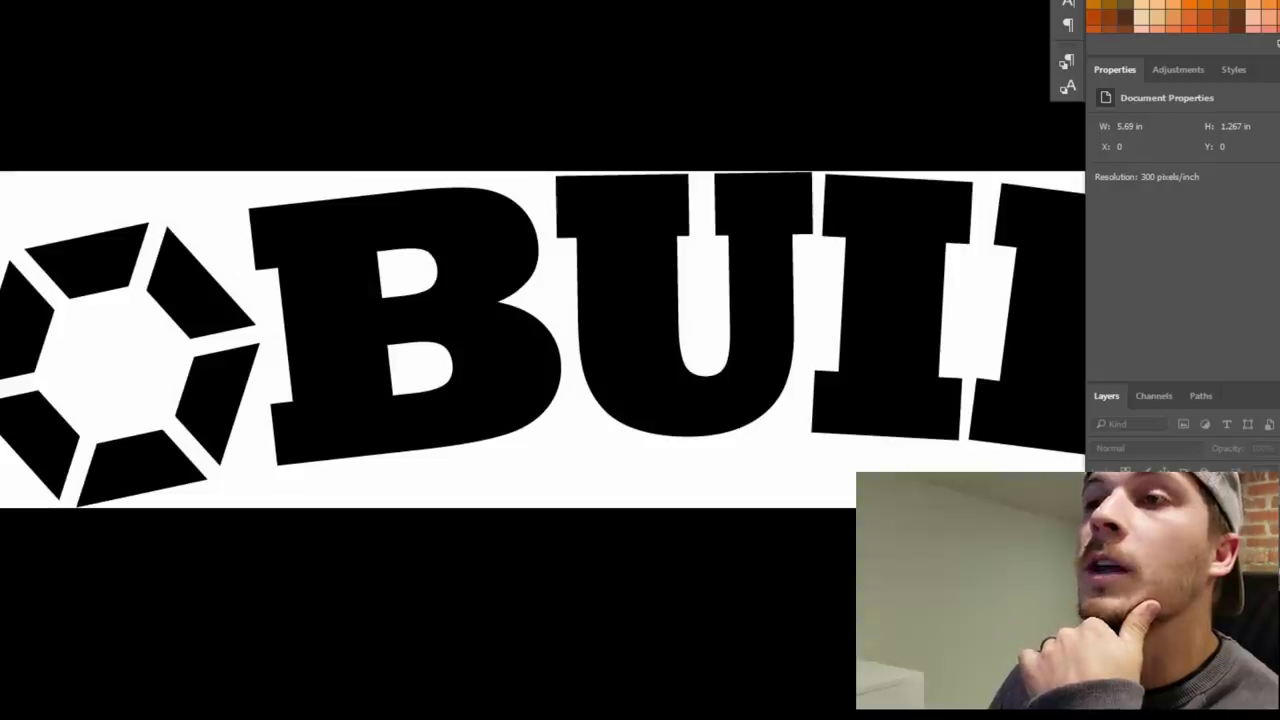
key(alt+f)
key(Down)
key(Down)
key(Down)
key(Down)
key(Down)
key(Down)
key(Down)
key(Down)
key(Down)
key(Down)
key(Down)
key(Down)
key(Down)
key(Down)
key(Down)
key(Down)
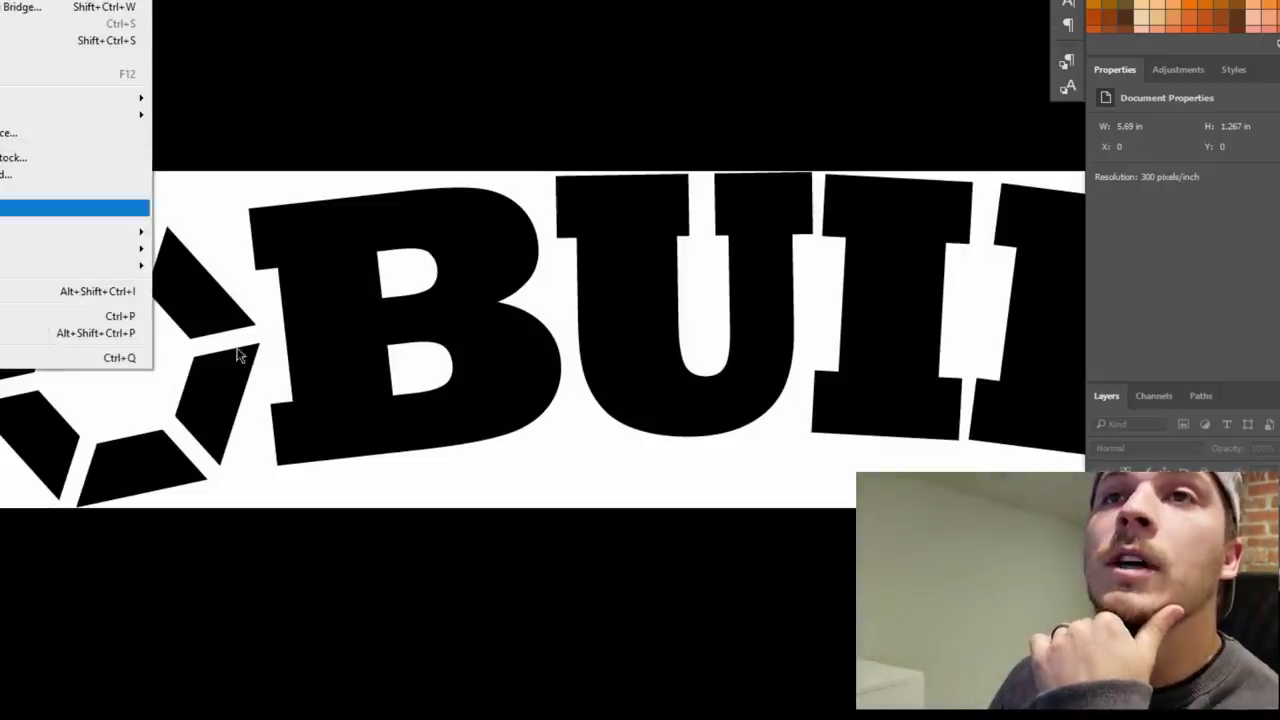
key(Escape)
Open the print settings for the nut and BUILT artwork in Photoshop
key(alt+f)
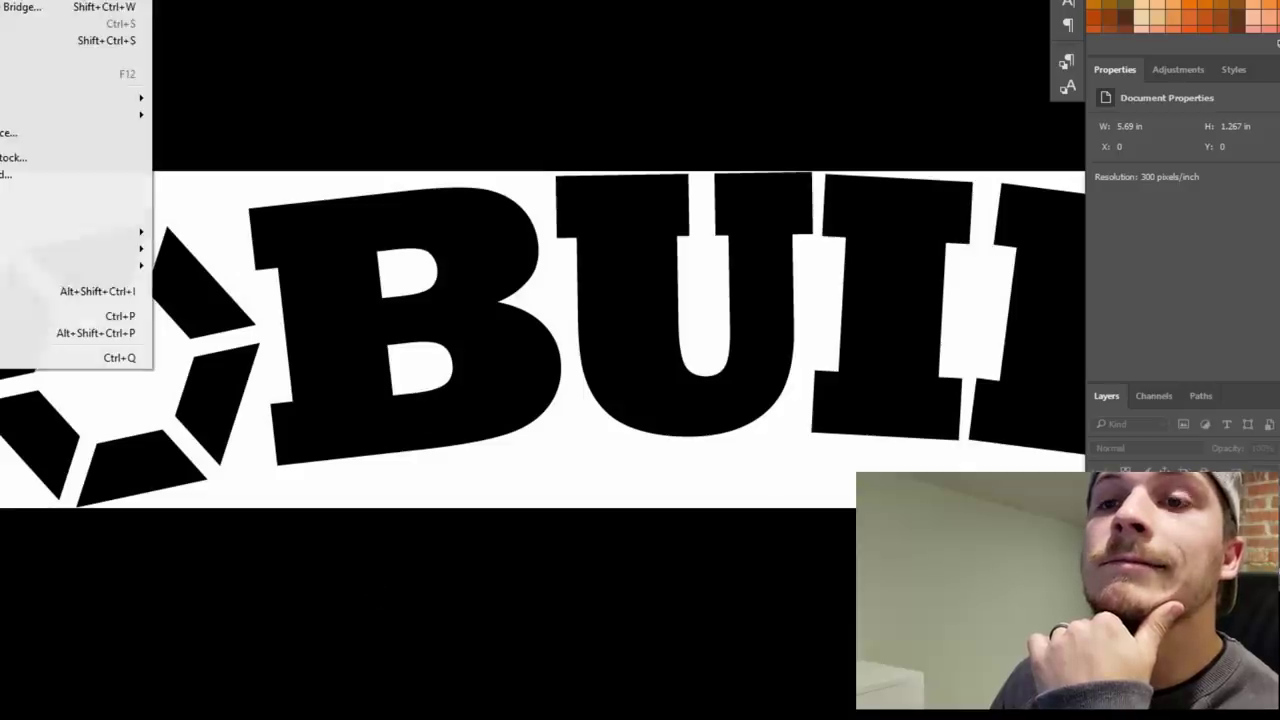
click(8, 318)
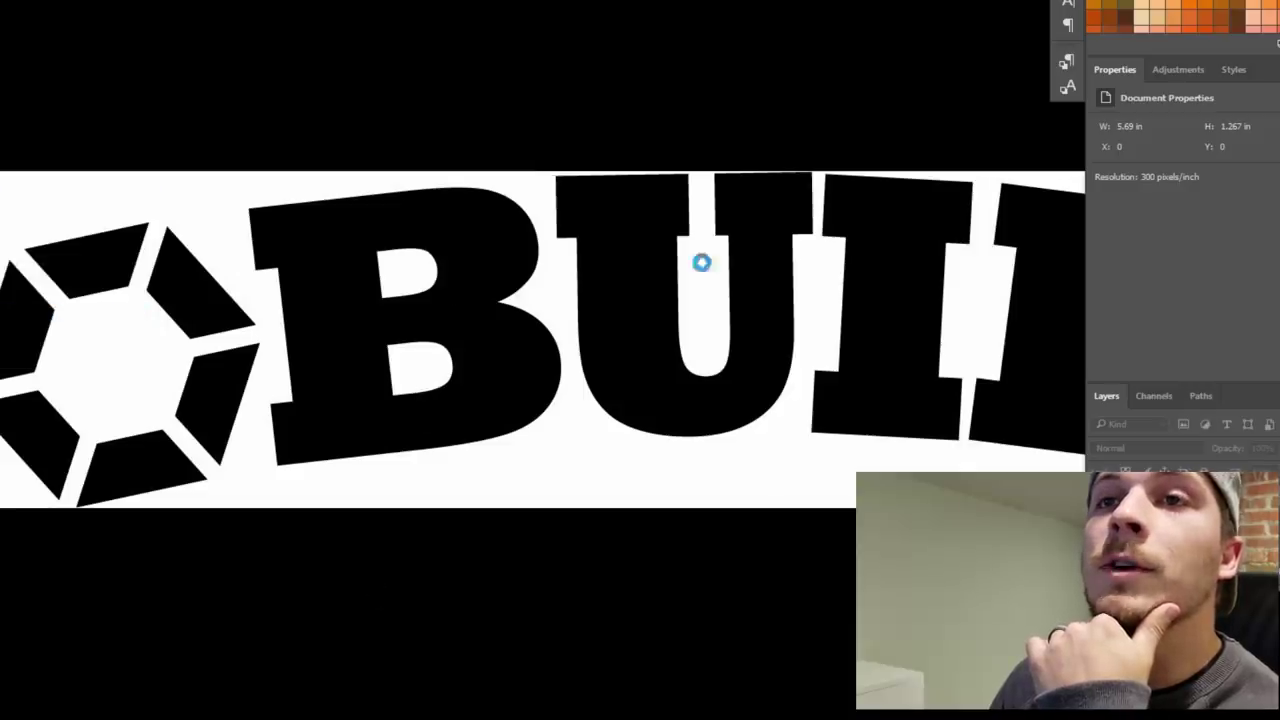